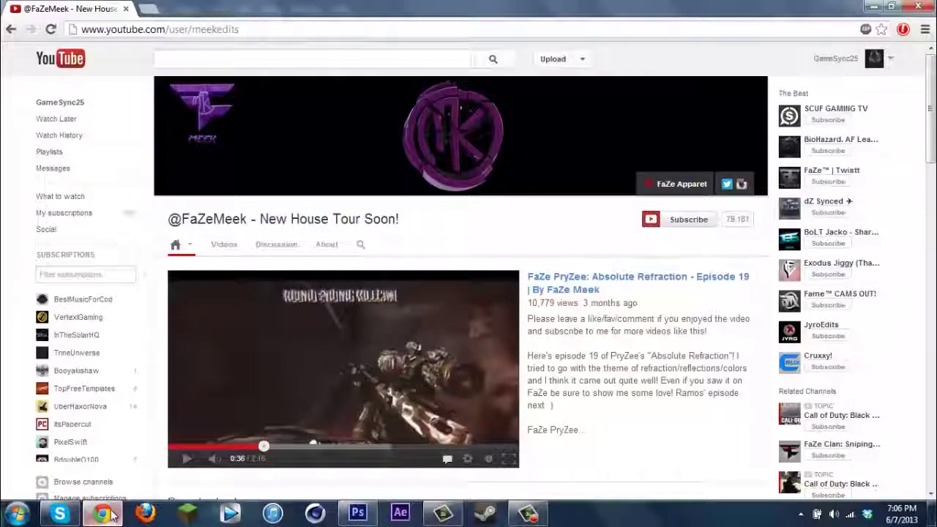
Bring up Windows Start search to look for the Downloads folder.
key("super")
From the Downloads folder, place the SolidBlack image and stretch it to fill the banner.
type("downloads")
key("Return")
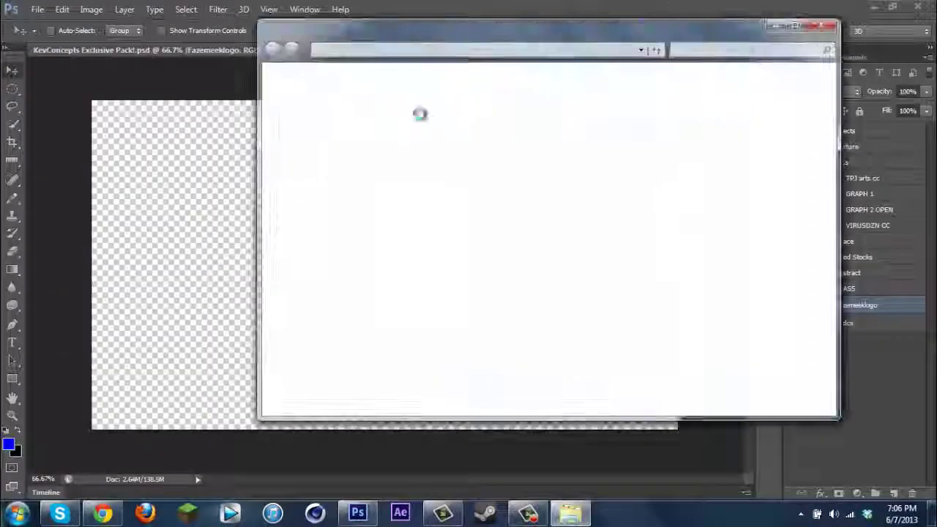
left_click_drag(930, 106, 921, 391)
left_click_drag(654, 332, 367, 249)
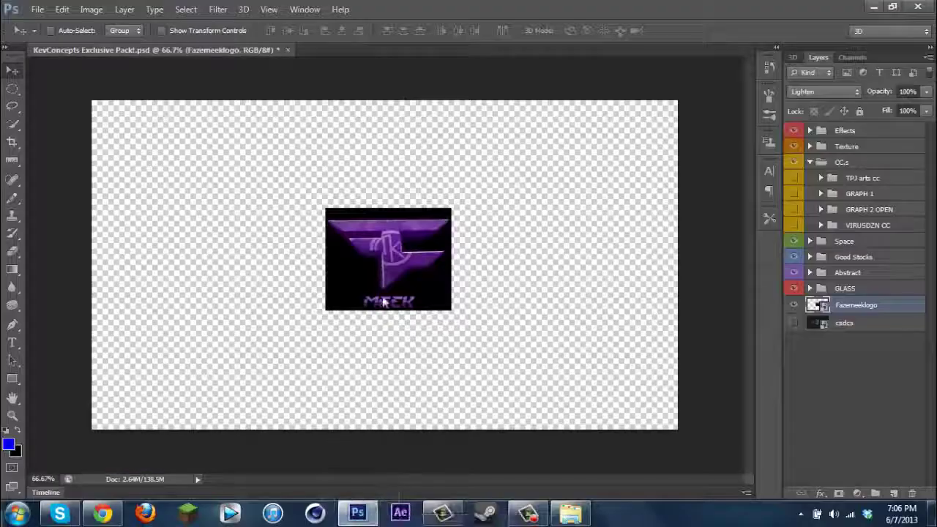
left_click_drag(388, 308, 388, 429)
left_click_drag(459, 262, 699, 278)
key("Return")
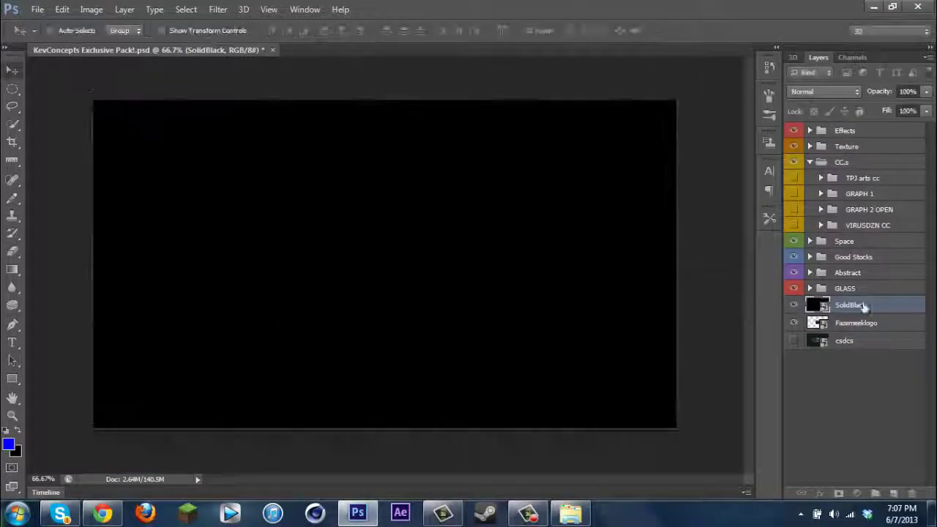
Change the TPJ arts cc fill layer colour to magenta.
left_click(821, 178)
double_click(839, 194)
left_click(443, 159)
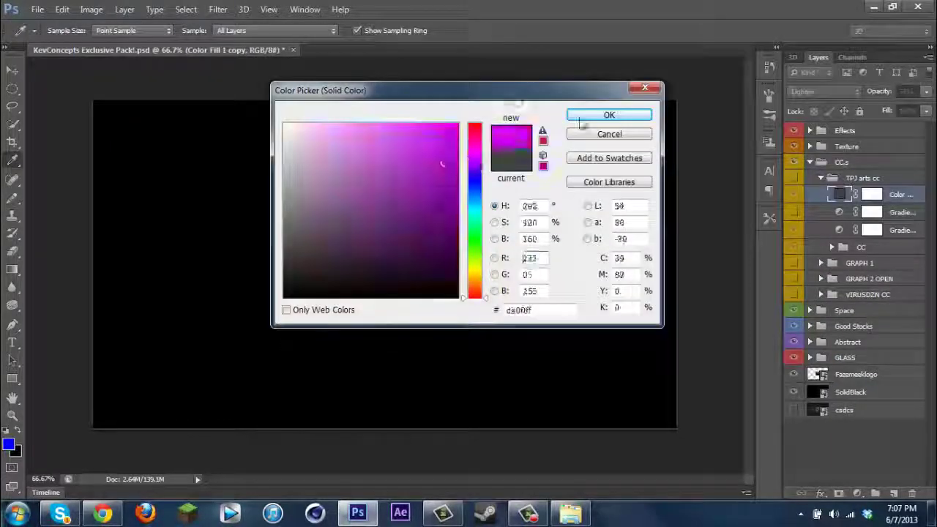
left_click(609, 115)
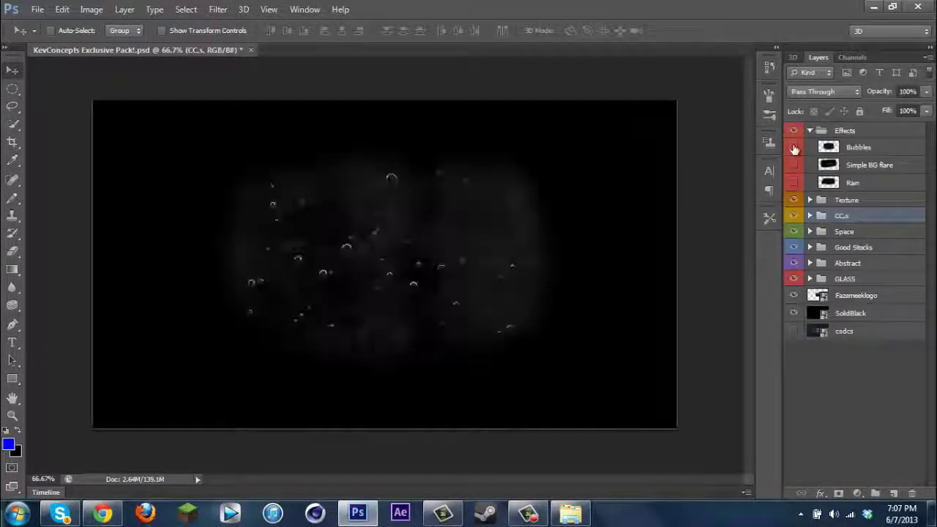
Move Bubbles below the logo, squash it to about 60% height and widen it.
left_click_drag(856, 147, 853, 304)
key("ctrl+t")
left_click_drag(394, 388, 394, 334)
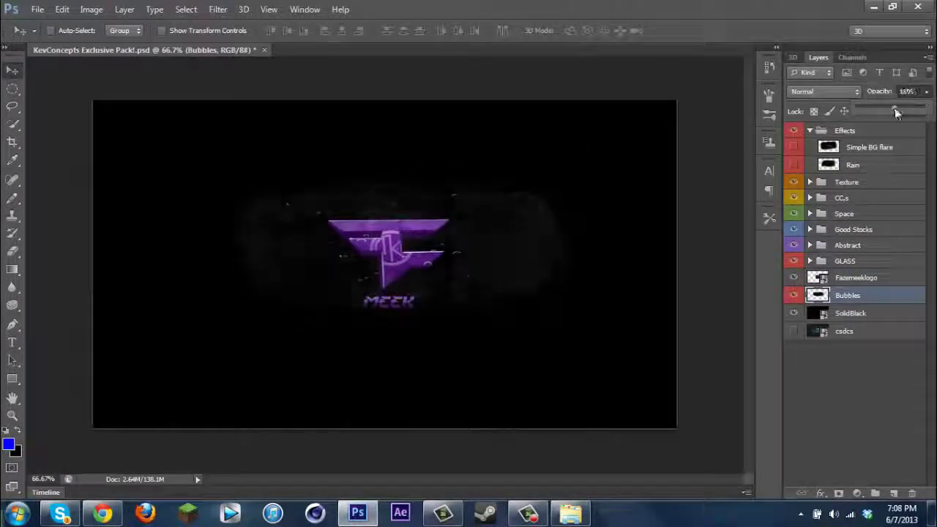
key("ctrl+t")
left_click_drag(603, 251, 711, 251)
left_click_drag(374, 168, 375, 176)
key("Return")
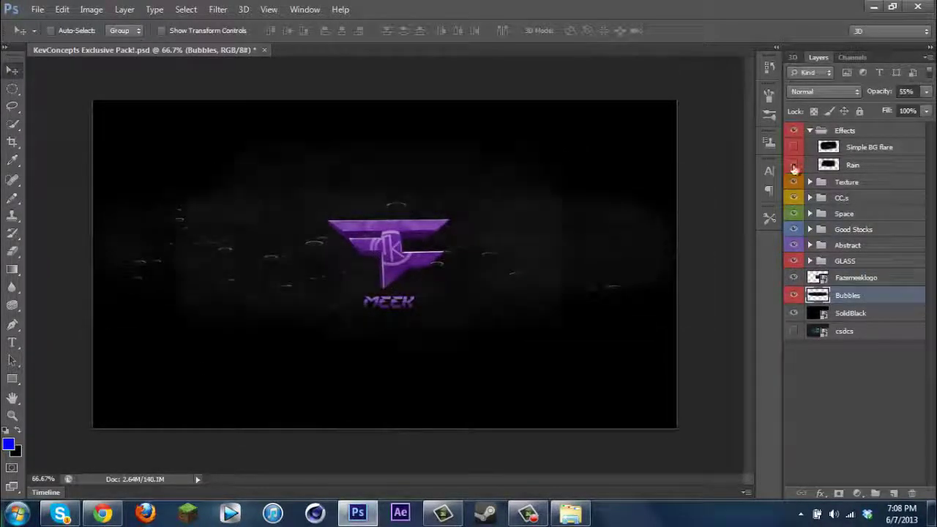
Put Rain between the logo and Bubbles, and move the Simple BG flare down over the logo.
left_click_drag(905, 315, 894, 284)
key("ctrl+t")
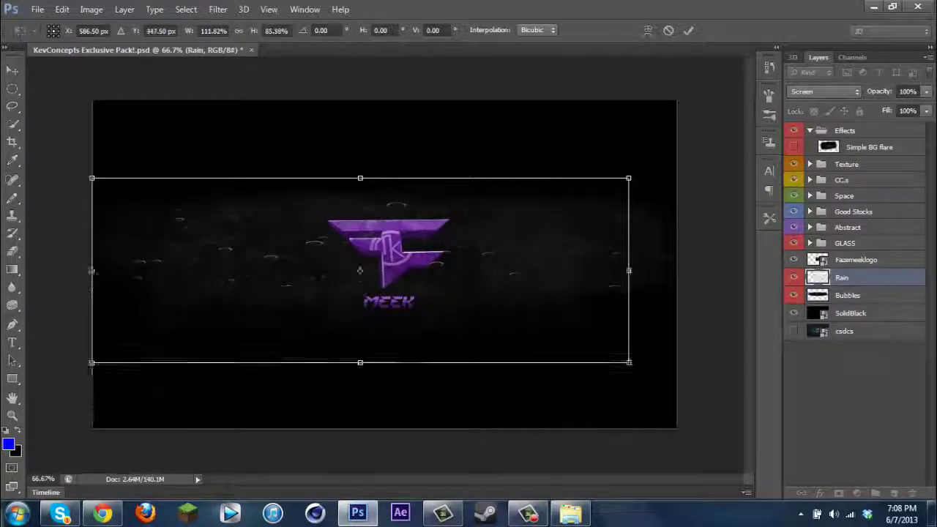
key("Return")
left_click(793, 147)
left_click(869, 147)
key("ctrl+t")
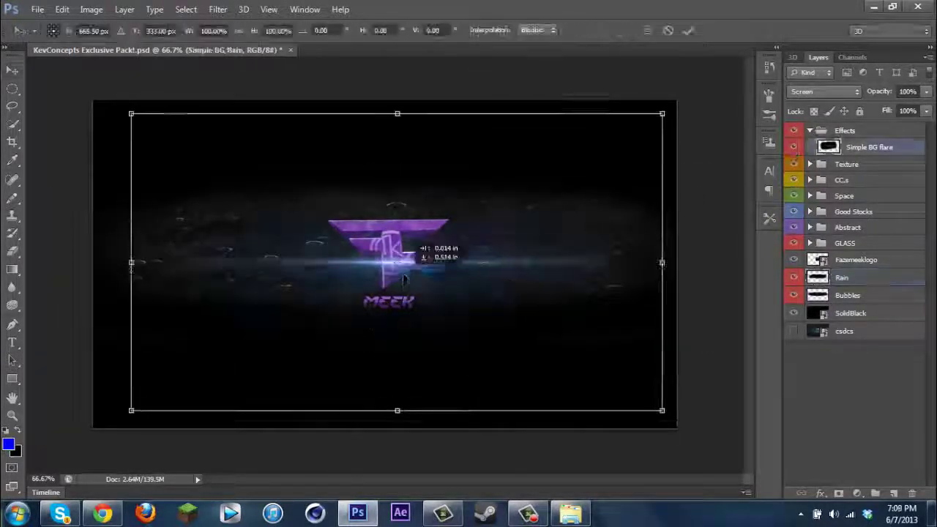
left_click_drag(413, 219, 395, 306)
left_click(688, 30)
Show space 6, move it below Bubbles and stretch it to fill the canvas.
left_click(810, 131)
left_click(810, 178)
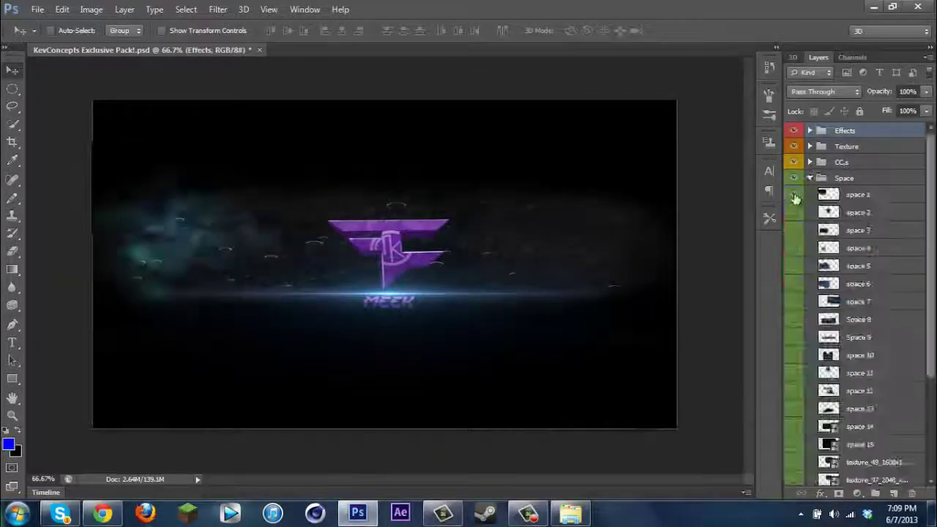
left_click(794, 283)
left_click_drag(858, 283, 850, 439)
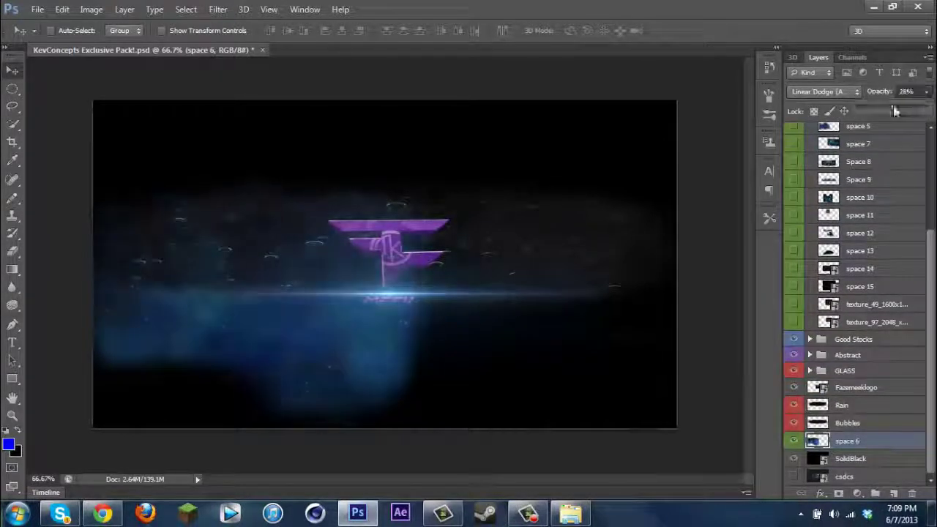
key("ctrl+t")
left_click_drag(448, 304, 734, 207)
mouse_move(343, 103)
left_mouse_down()
mouse_move(345, 130)
mouse_move(449, 136)
left_mouse_up()
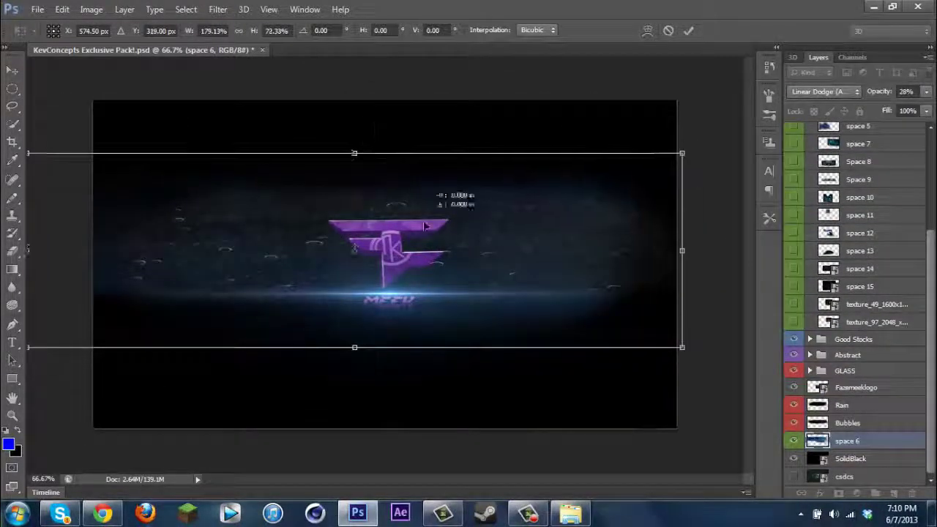
key("Return")
Show space 11, stretch it wide, move it below Bubbles at 60% opacity.
scroll(901, 351, "up", 3)
left_click(794, 348)
left_click(859, 348)
key("ctrl+t")
left_click_drag(324, 267, 735, 267)
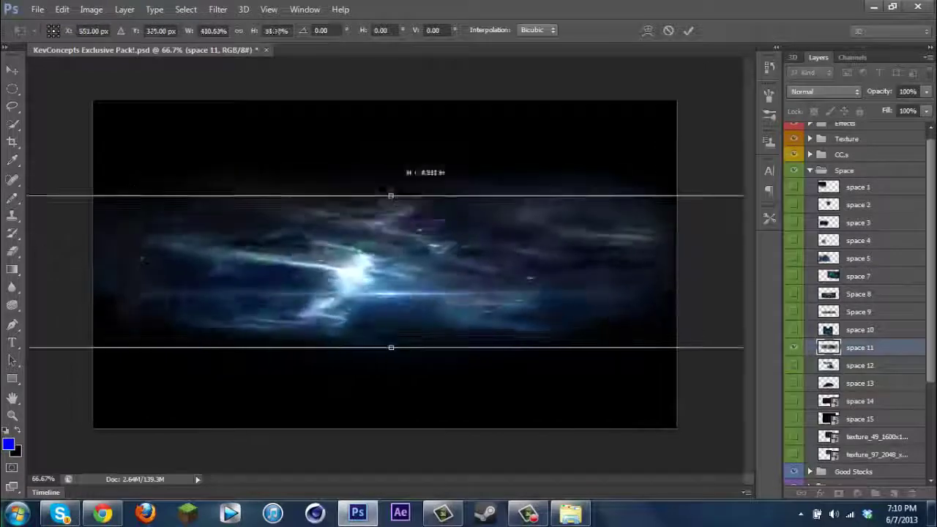
left_click_drag(388, 344, 388, 327)
key("Return")
left_click_drag(859, 348, 850, 423)
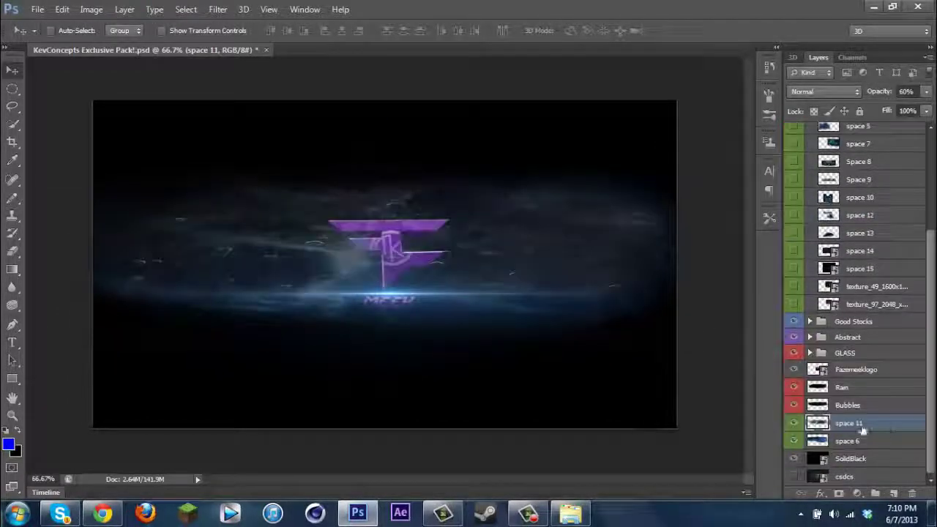
key("6")
Show the glass 4 shard, shrink it and centre it over the logo.
scroll(857, 293, "up", 5)
left_click(810, 178)
left_click(809, 225)
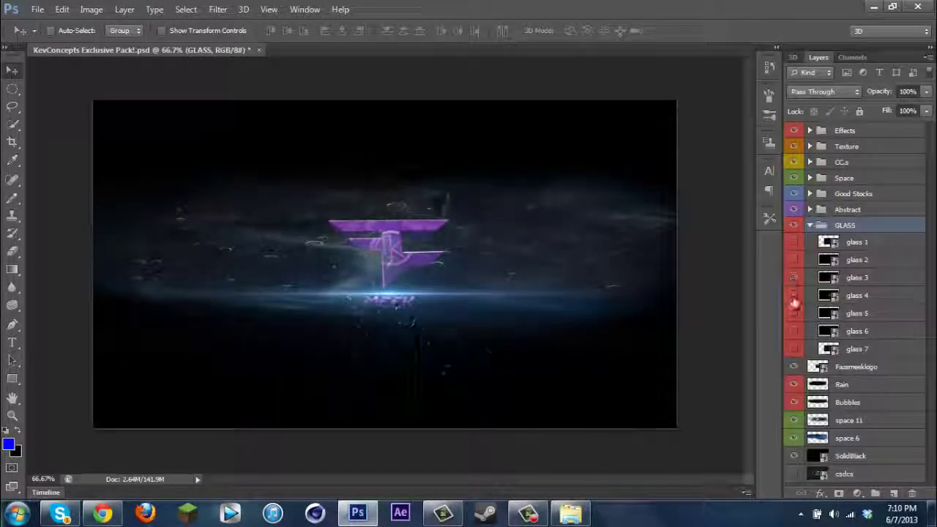
left_click(795, 295)
left_click(856, 295)
key("ctrl+t")
left_click_drag(661, 398, 565, 344)
left_click_drag(513, 323, 420, 274)
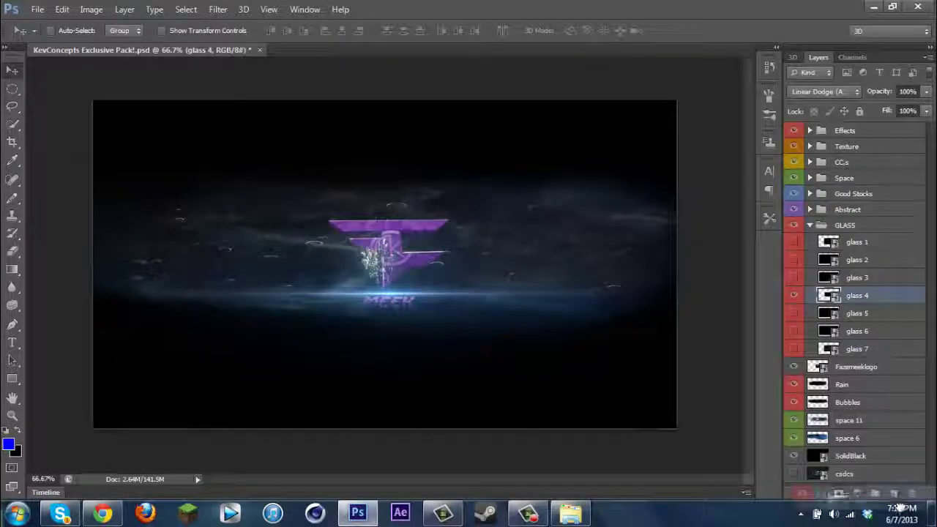
key("ctrl+t")
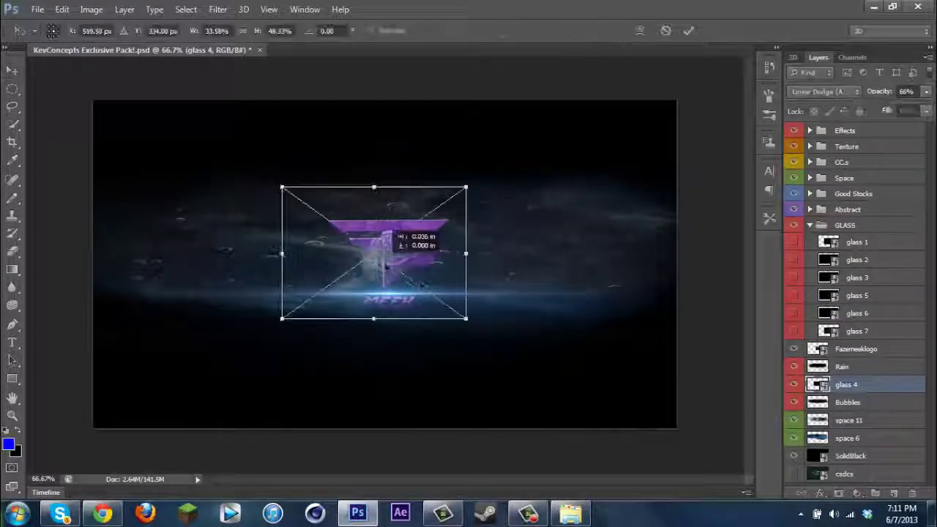
left_click_drag(396, 234, 450, 239)
key("Return")
left_click(810, 225)
left_click(812, 213)
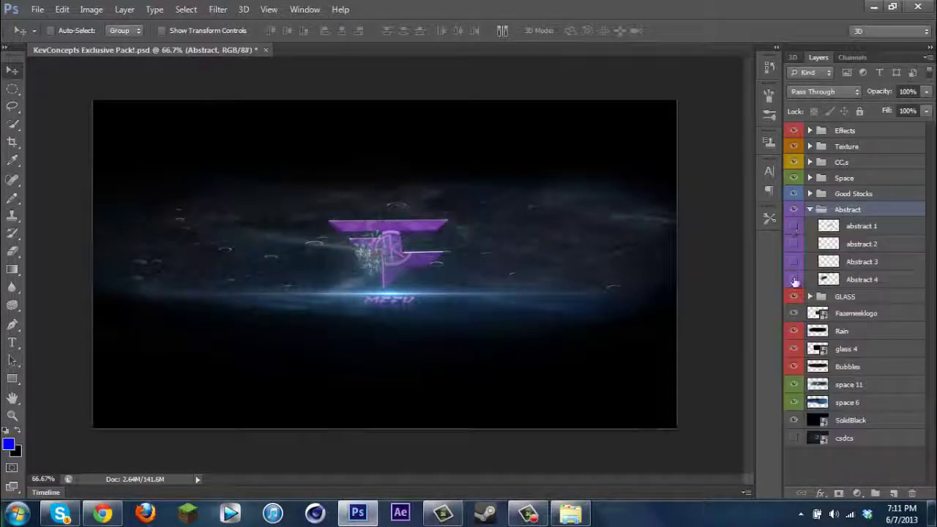
Stretch Abstract 4 across the left side under the logo at about 68% opacity.
left_click(795, 279)
left_click(856, 279)
key("ctrl+t")
left_click_drag(450, 320, 499, 359)
key("Return")
left_click_drag(864, 314, 888, 323)
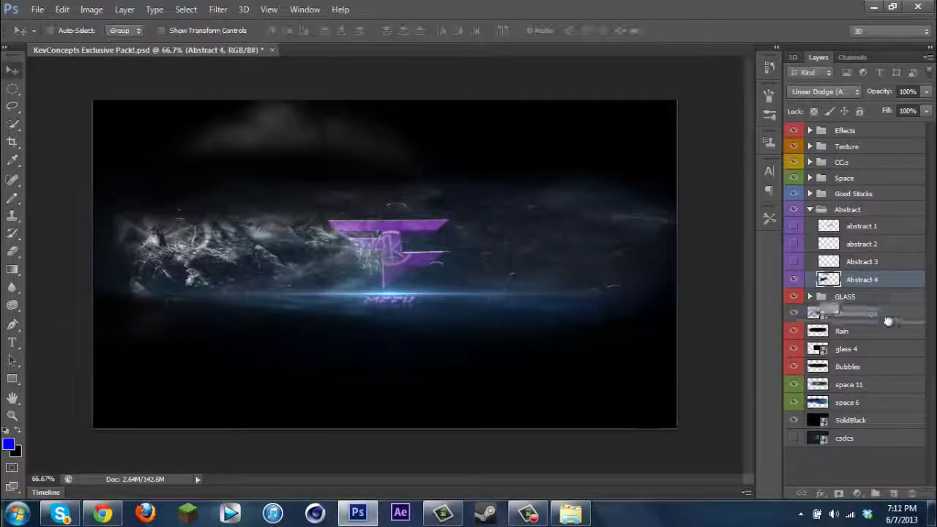
left_click_drag(907, 110, 887, 110)
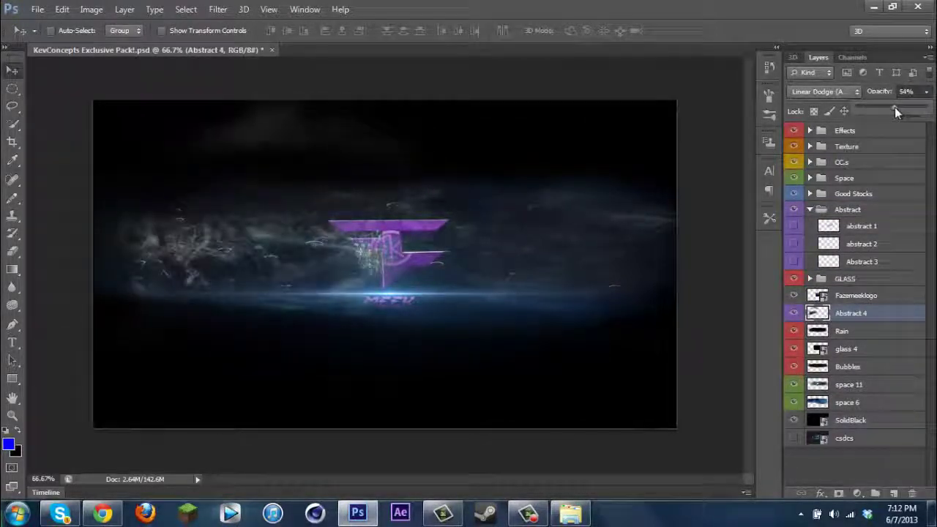
Duplicate Abstract 4 and move the copy to the banner's right side.
left_click(810, 279)
left_click(810, 279)
left_click(810, 193)
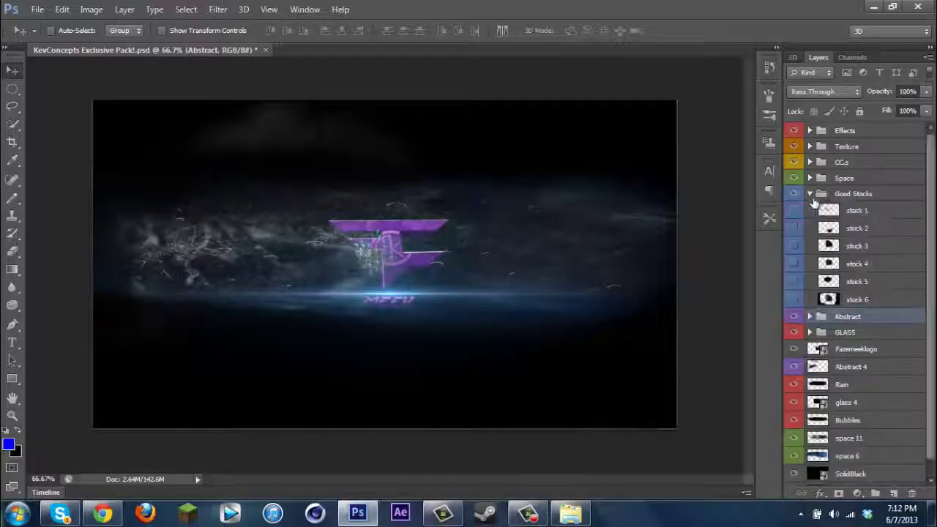
right_click(850, 312)
key("ctrl+j")
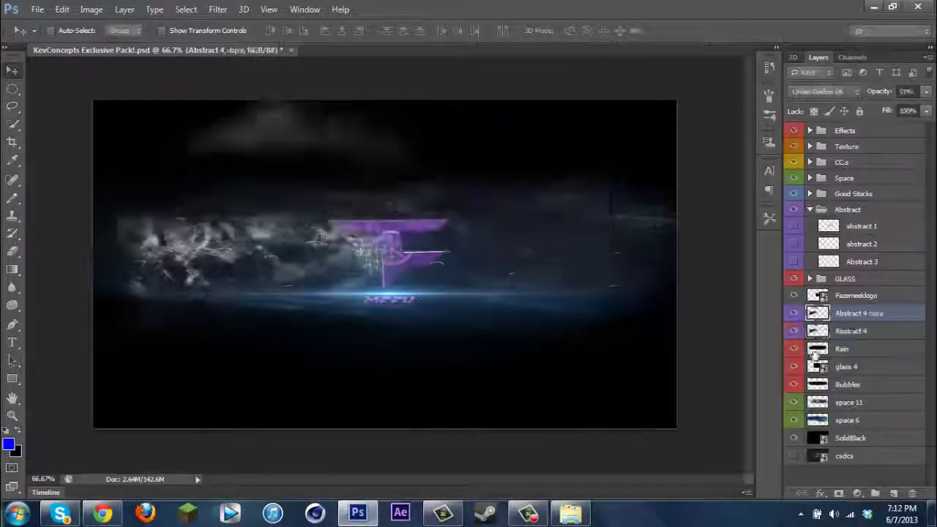
key("ctrl+t")
mouse_move(366, 251)
left_mouse_down()
mouse_move(636, 232)
mouse_move(610, 227)
left_mouse_up()
key("Return")
Show stock 6 and place it between the space 11 and space 6 layers.
left_click(809, 209)
left_click(810, 193)
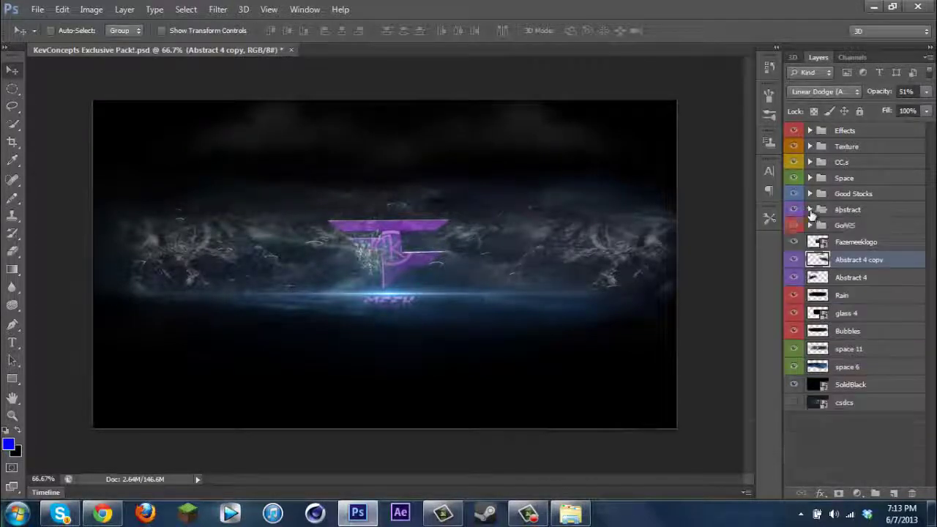
left_click(794, 299)
left_click_drag(874, 417, 873, 474)
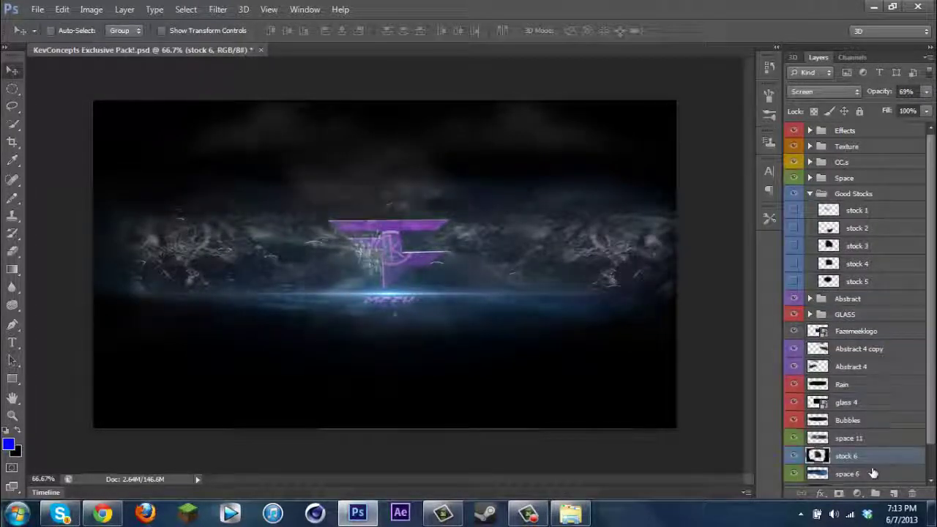
key("Return")
left_click(810, 193)
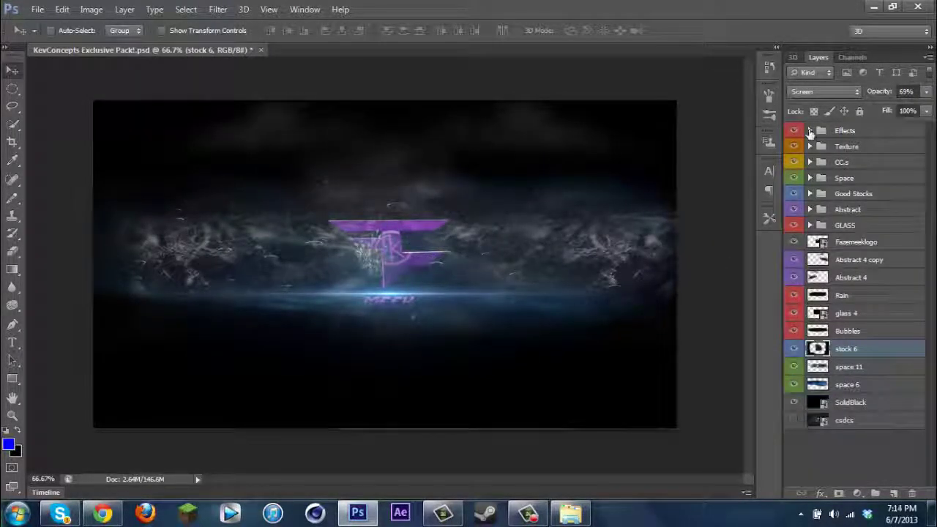
left_click(810, 147)
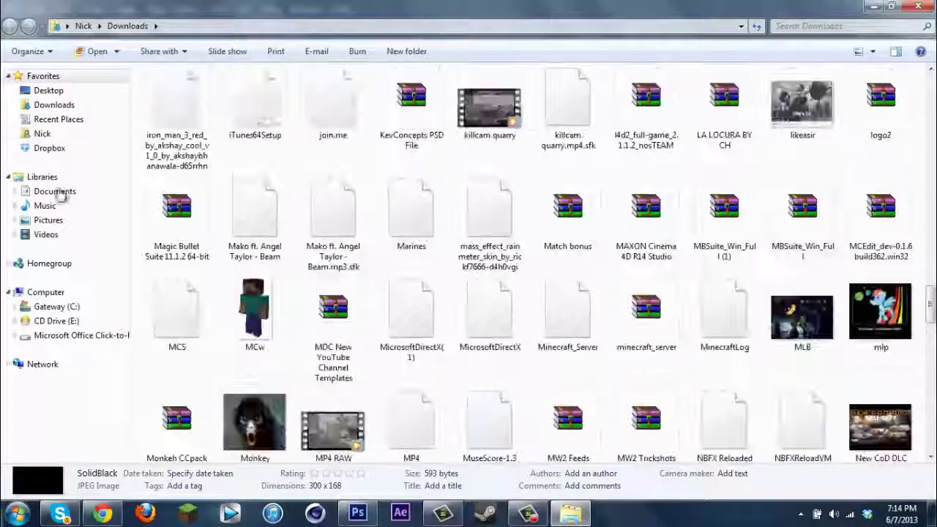
Add Texture (2) from EPIC Textures in Lighten mode, shrunk under the logo at lower opacity.
double_click(205, 149)
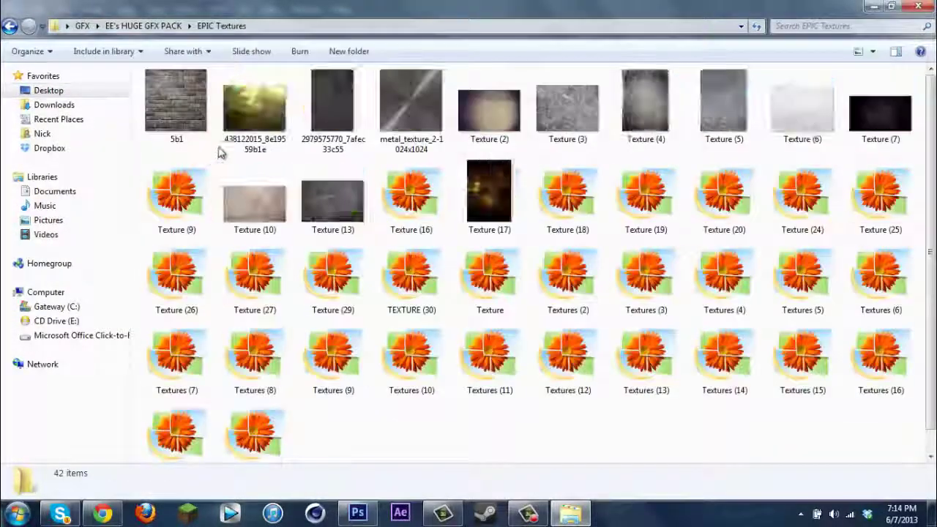
left_click(492, 102)
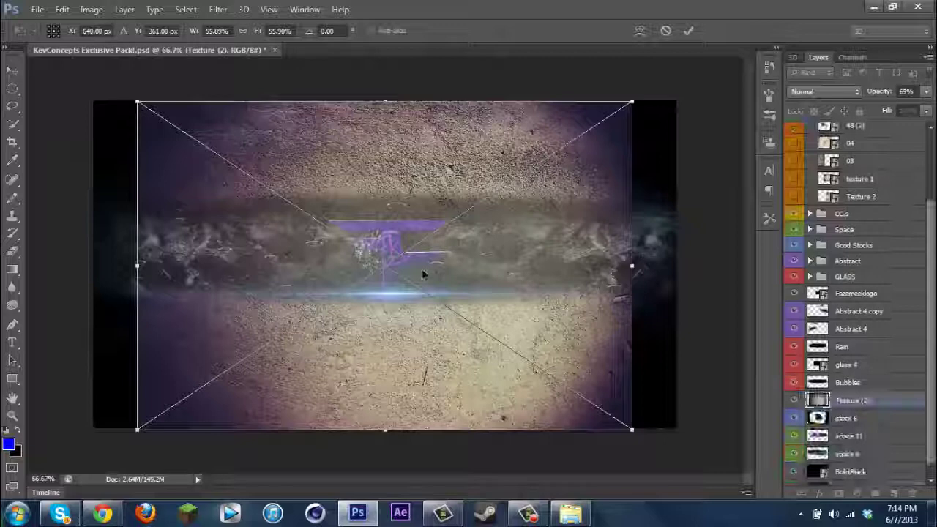
left_click(823, 92)
left_click(820, 199)
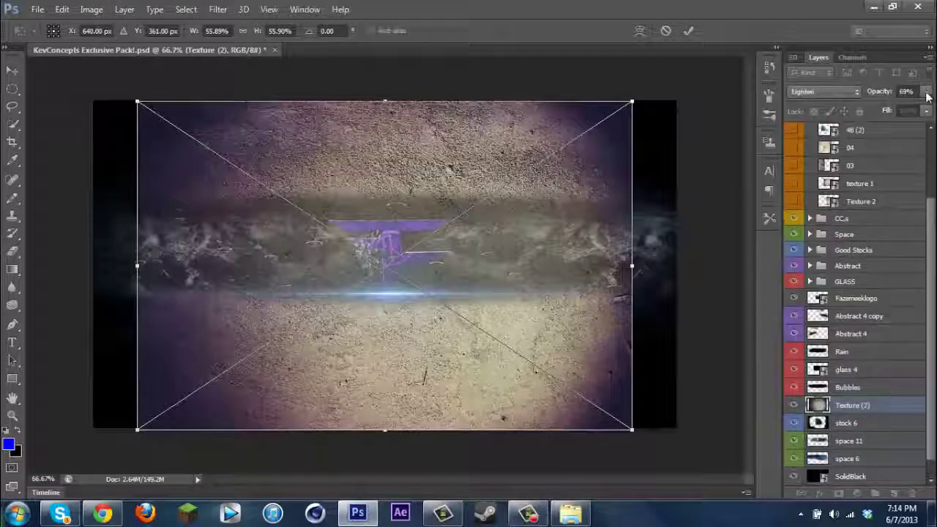
left_click_drag(385, 101, 384, 310)
left_click_drag(632, 373, 471, 359)
left_click_drag(403, 315, 396, 293)
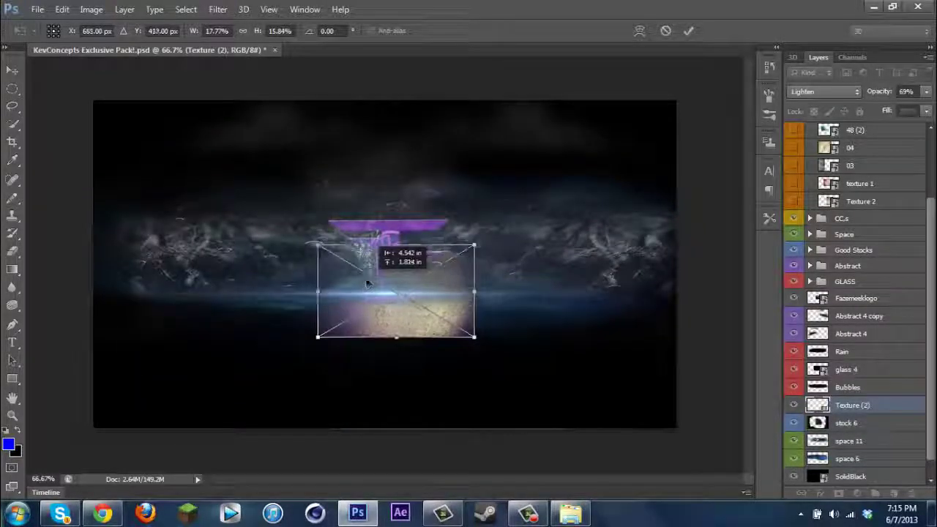
key("Return")
left_click_drag(926, 92, 870, 110)
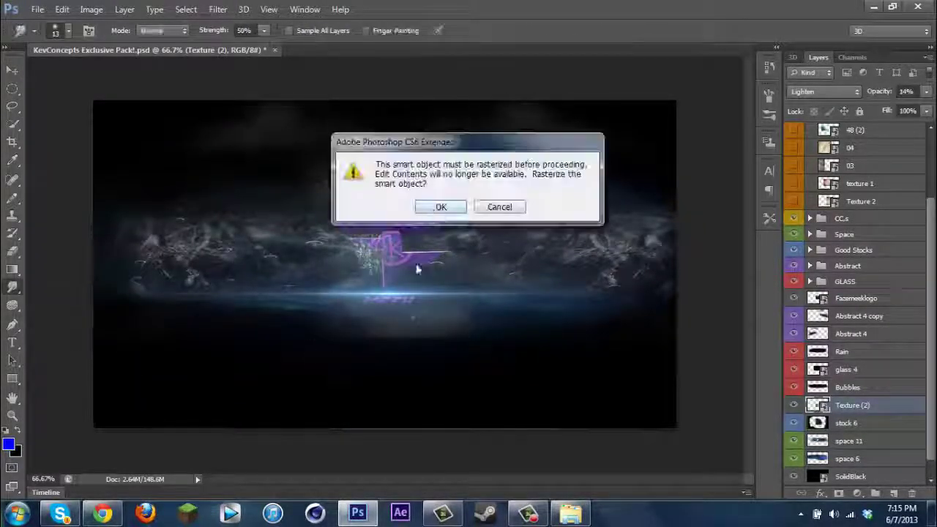
Try smudging the texture patch, then start scaling the glass 4 overlay.
left_click(437, 205)
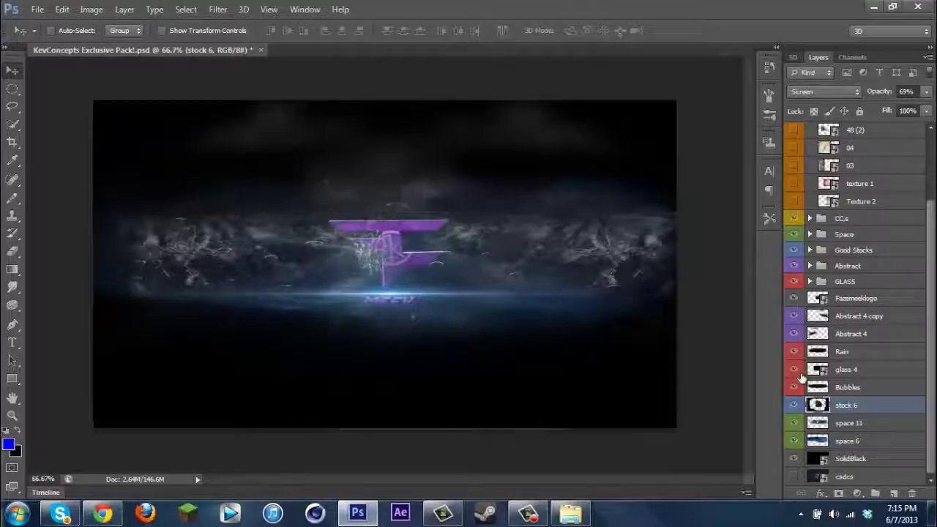
left_click(802, 372)
key("ctrl+t")
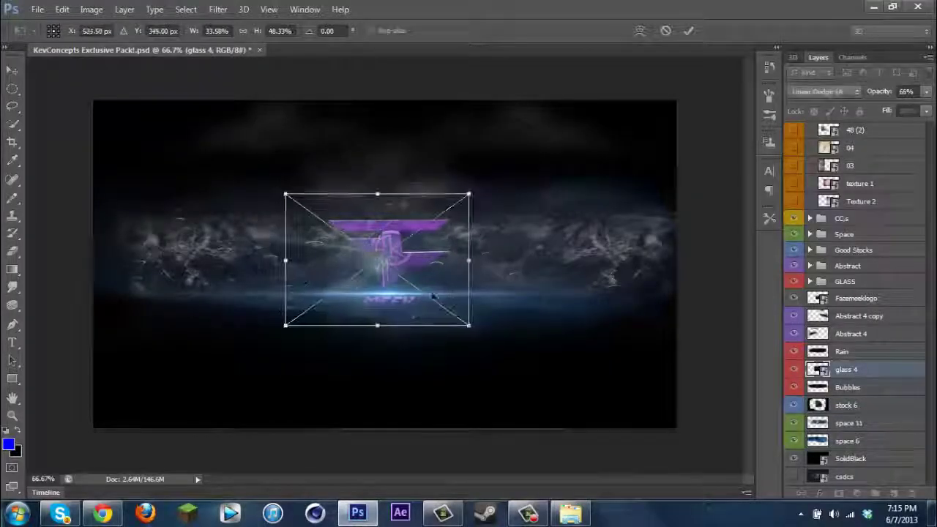
scroll(865, 258, "up", 5)
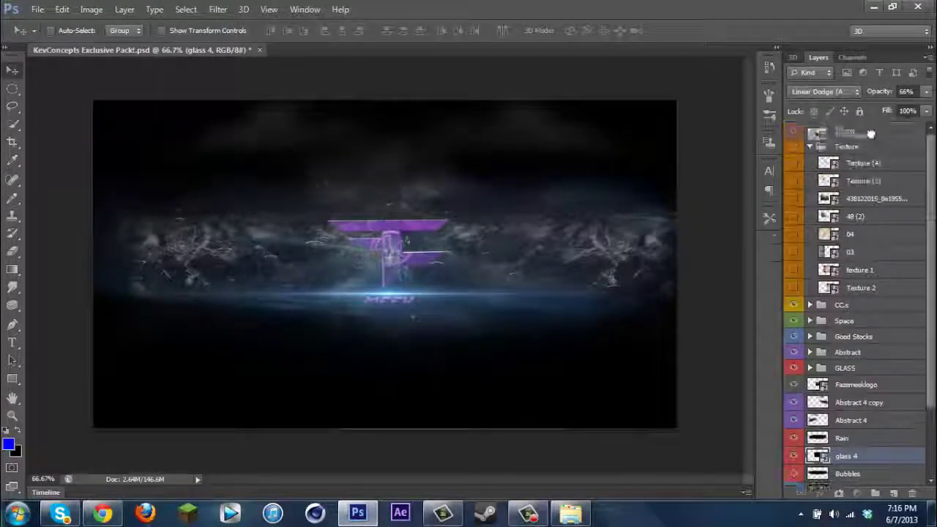
Set the CC.s PURPLE set's Shape 1 fill to purple and switch to the Sharpen tool.
left_click(810, 162, "alt")
left_click(840, 212)
left_click(821, 178)
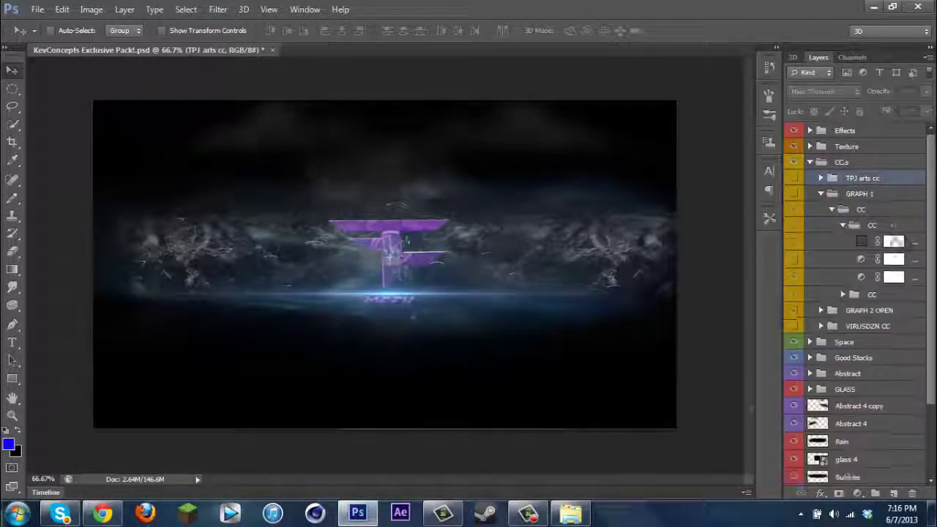
left_click(821, 241)
double_click(861, 342)
left_click(601, 117)
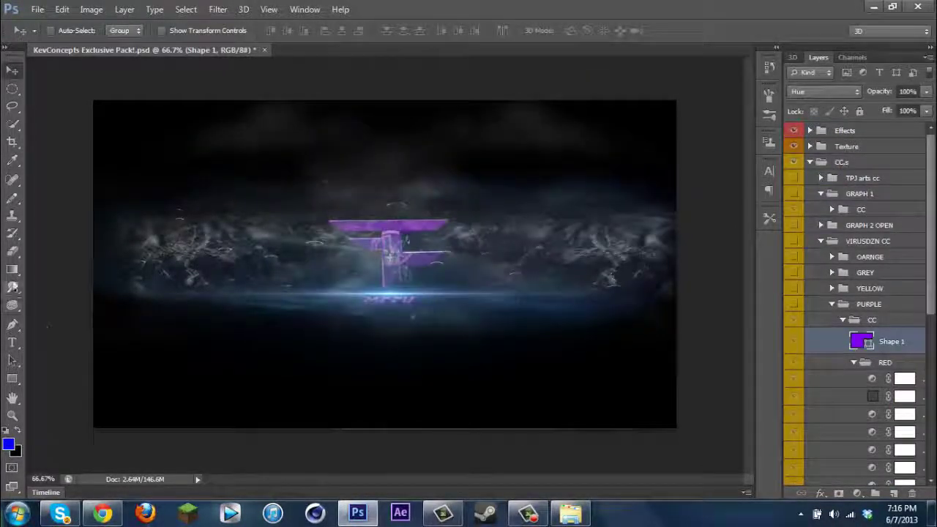
left_click(12, 288)
left_click(66, 295)
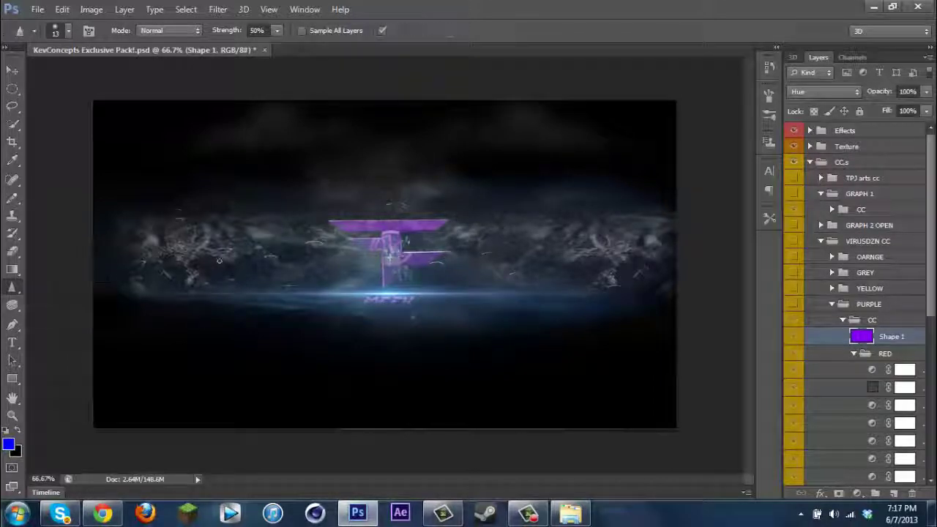
left_click(68, 30)
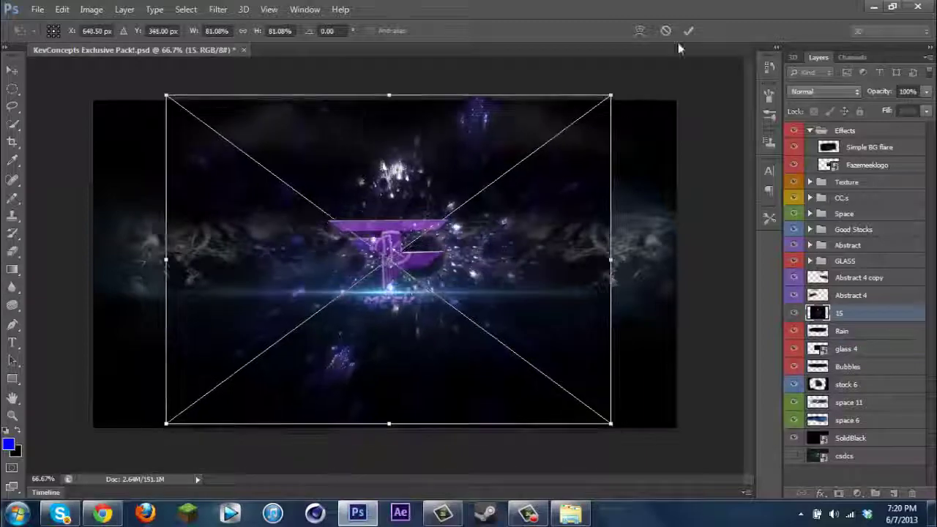
Scale light 15 over the logo centre, blend it, and move it into Effects.
left_click_drag(388, 96, 389, 178)
left_click_drag(167, 260, 335, 260)
left_click_drag(611, 423, 548, 393)
left_click_drag(429, 262, 393, 322)
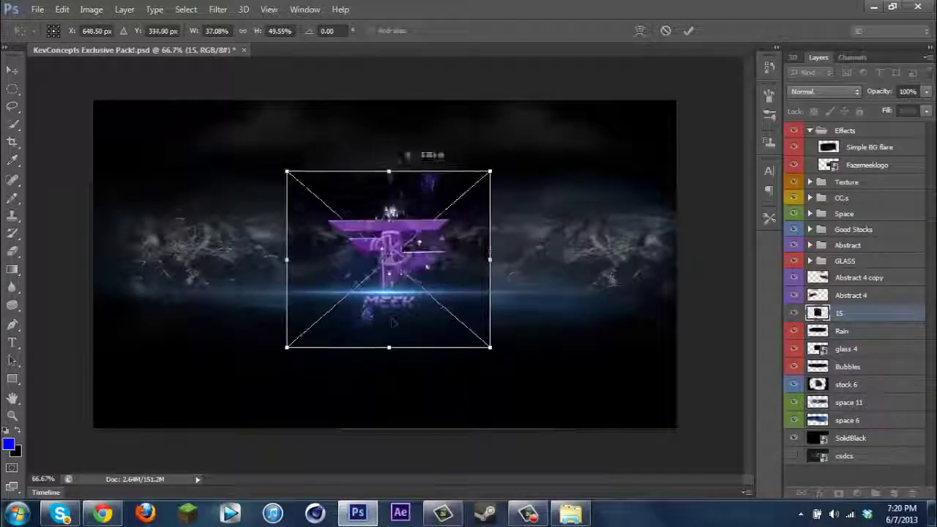
key("alt+shift+g")
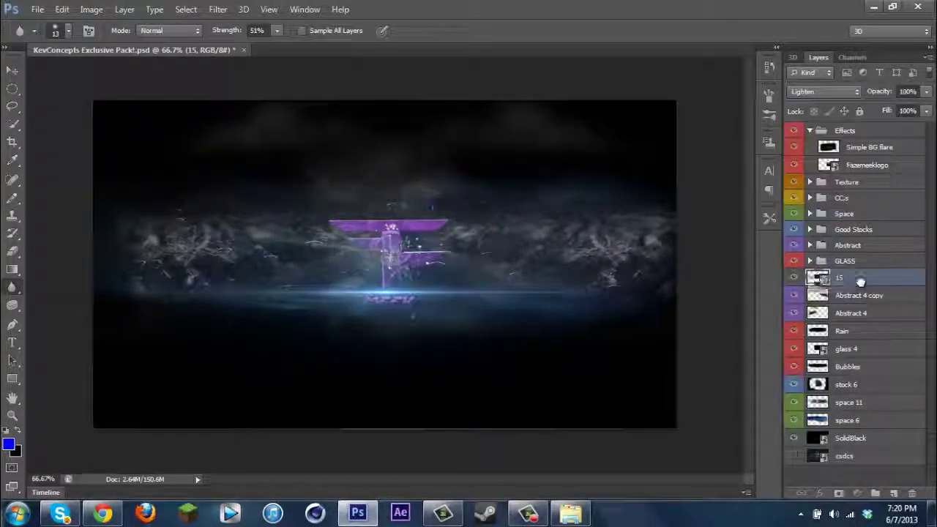
left_click_drag(861, 282, 868, 156)
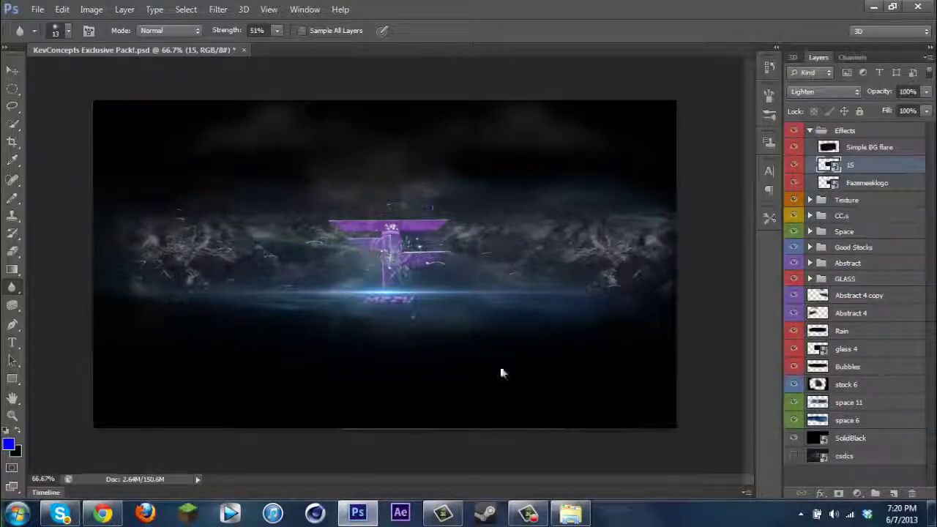
Place light 8, flattened on the banner's left side, blended with Lighten.
left_click(571, 512)
scroll(487, 220, "up", 1)
left_click_drag(487, 188, 385, 263)
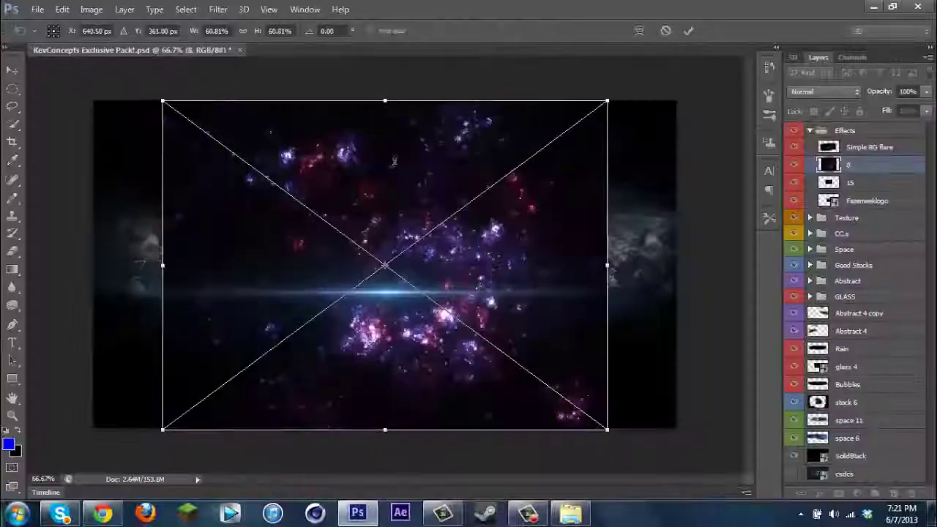
left_click_drag(163, 100, 491, 293)
left_click_drag(549, 361, 143, 262)
left_click_drag(144, 188, 143, 220)
key("alt+shift+k")
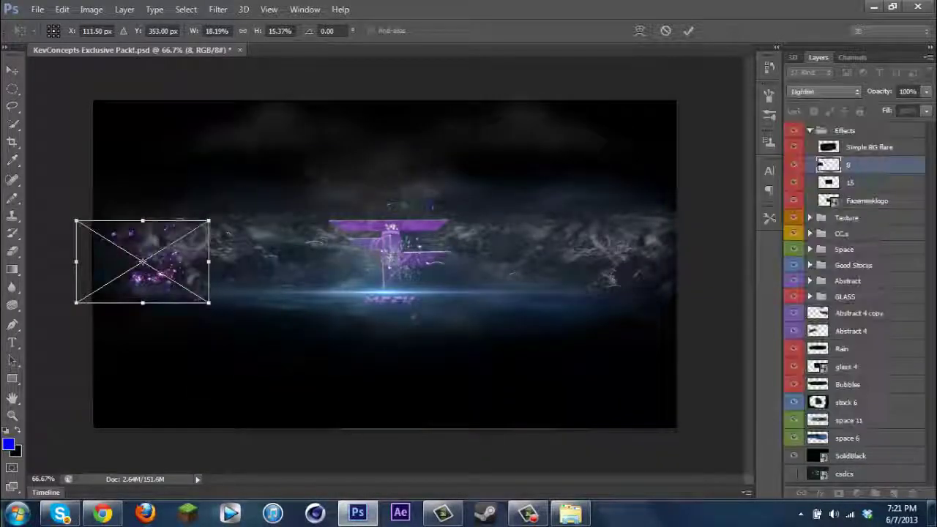
Place light 14 as a thin Lighten-blended strip across the MEEK text.
left_click(570, 512)
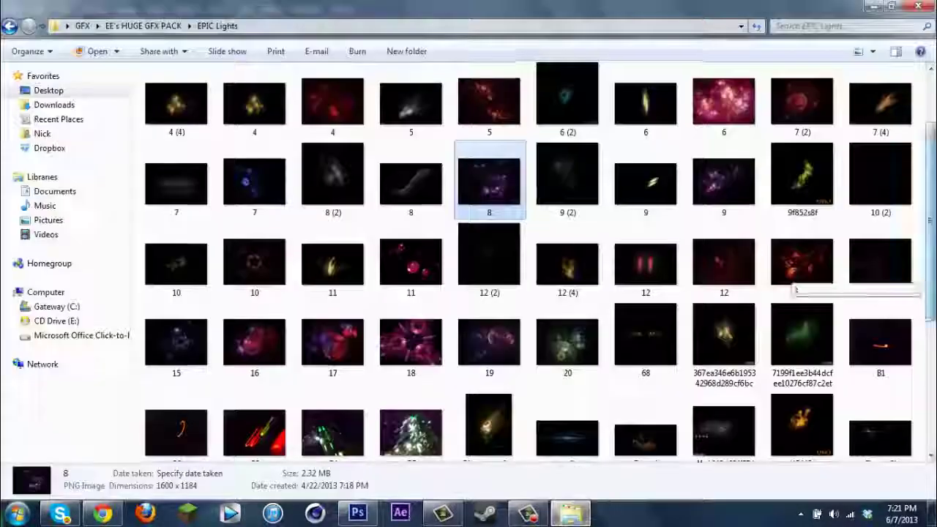
left_click_drag(720, 261, 386, 244)
left_click_drag(607, 173, 488, 207)
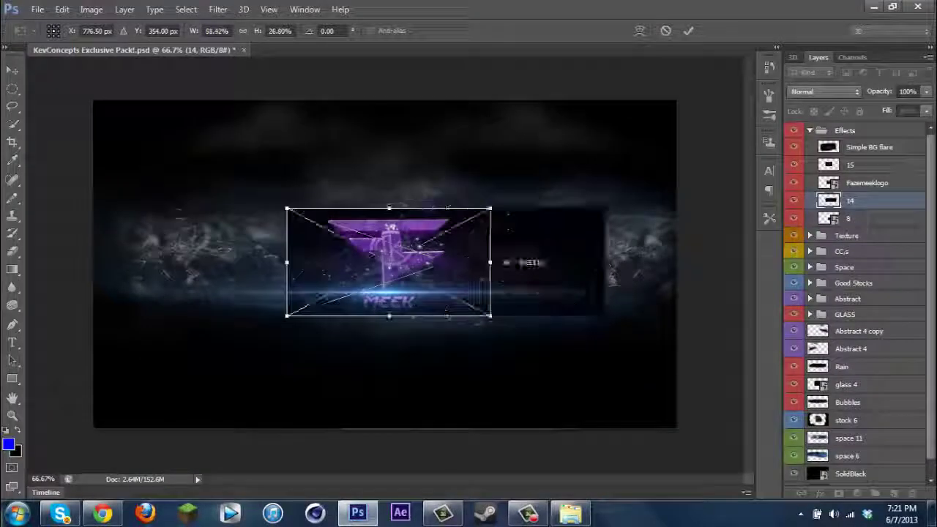
left_click_drag(386, 239, 320, 302)
key("alt+shift+k")
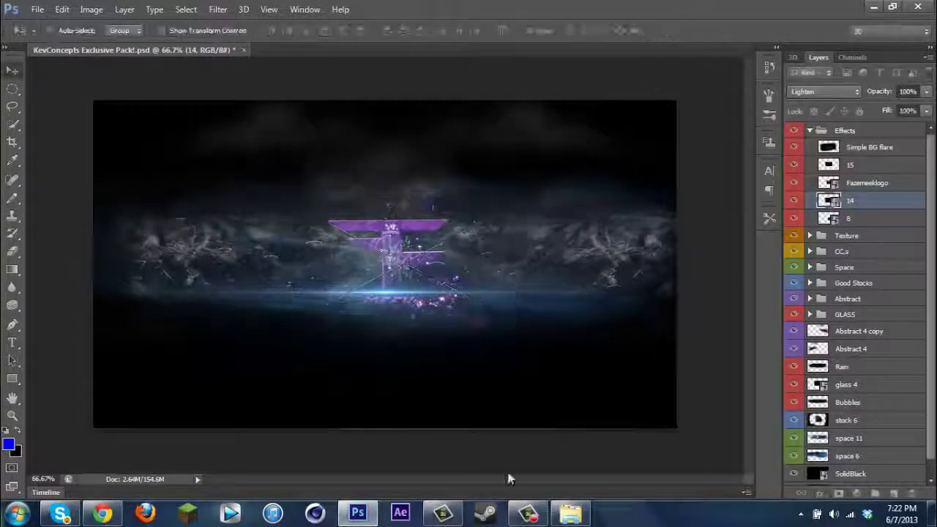
left_click(570, 513)
Browse the BaaZx pack, Dirty Screens and Images Stock folders in the GFX packs.
left_click(488, 251)
left_click(81, 26)
double_click(237, 110)
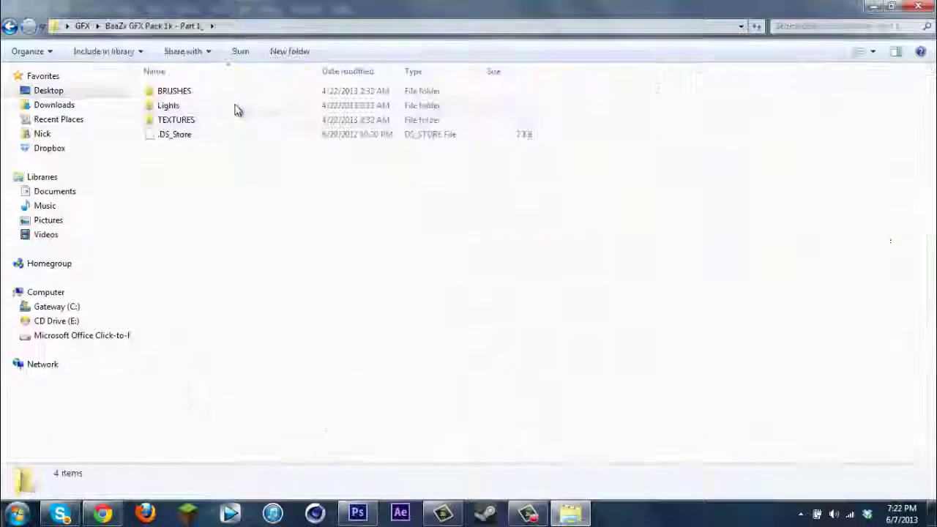
left_click(82, 25)
double_click(168, 109)
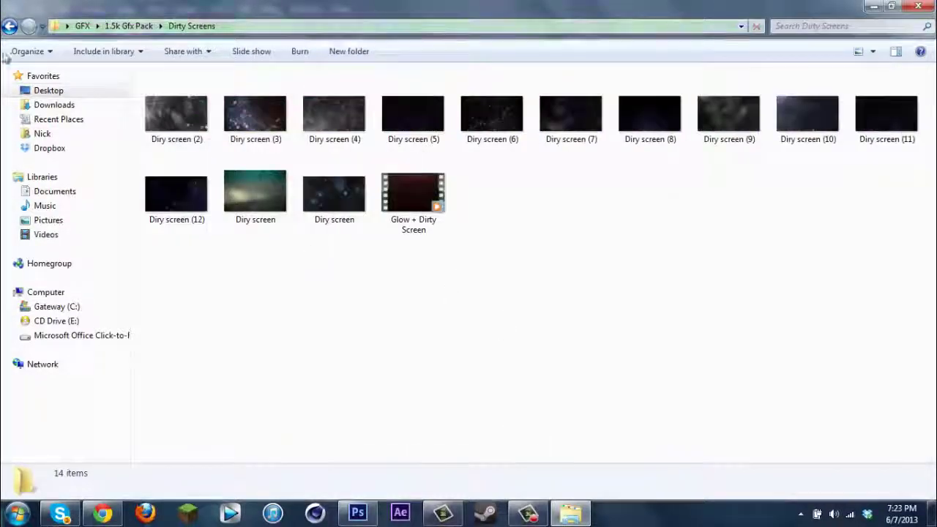
left_click(10, 26)
double_click(181, 164)
key("BackSpace")
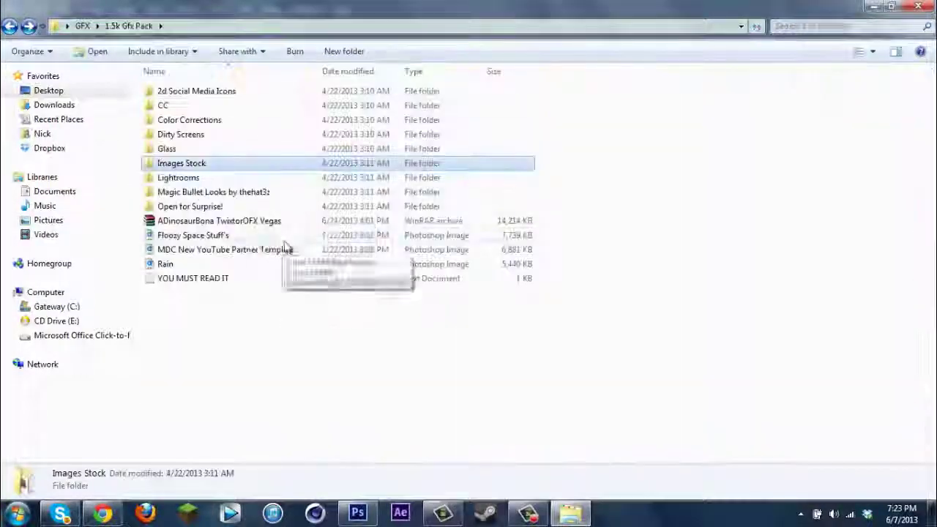
Open the 1.5k Gfx Pack's Color Corrections folder, then its Glass folder.
left_click(247, 235)
double_click(205, 120)
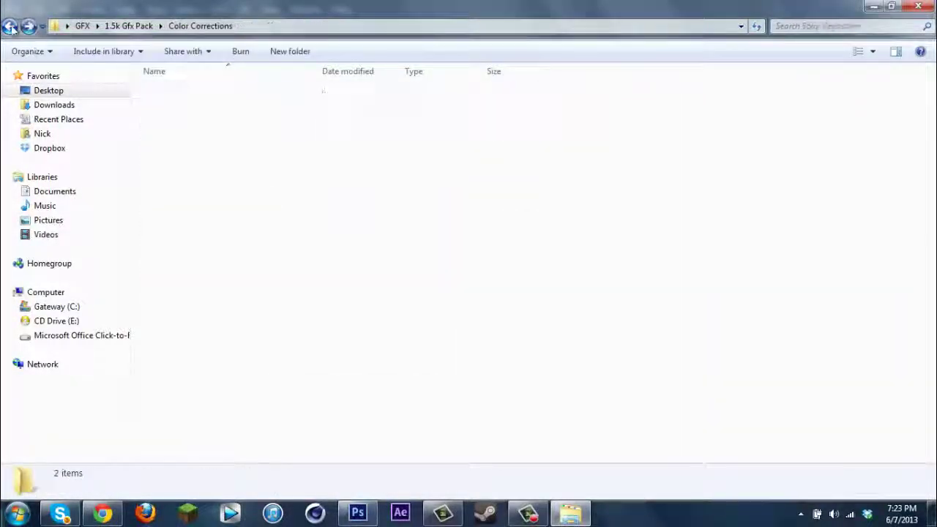
left_click(128, 26)
double_click(168, 149)
Place the glass2 texture on the banner and shrink it around the logo.
left_click(359, 513)
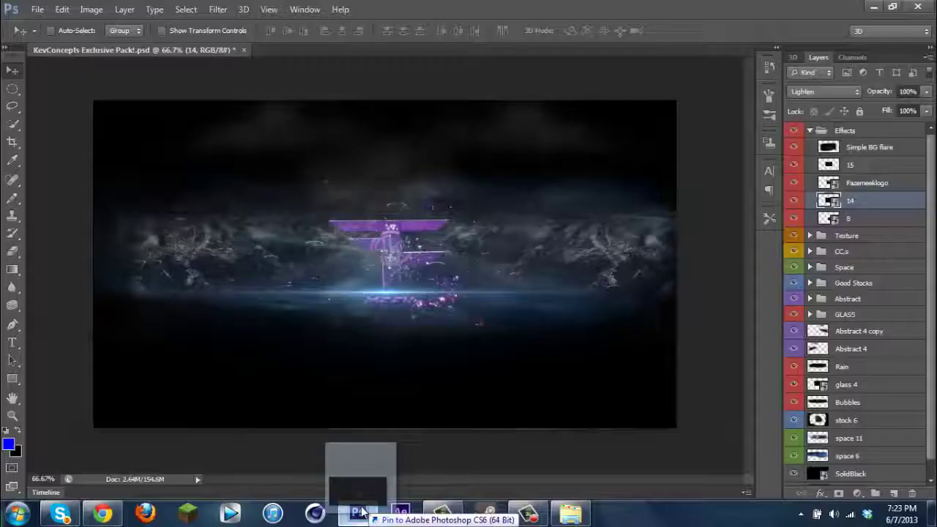
left_click_drag(359, 513, 384, 264)
left_click_drag(644, 429, 507, 322)
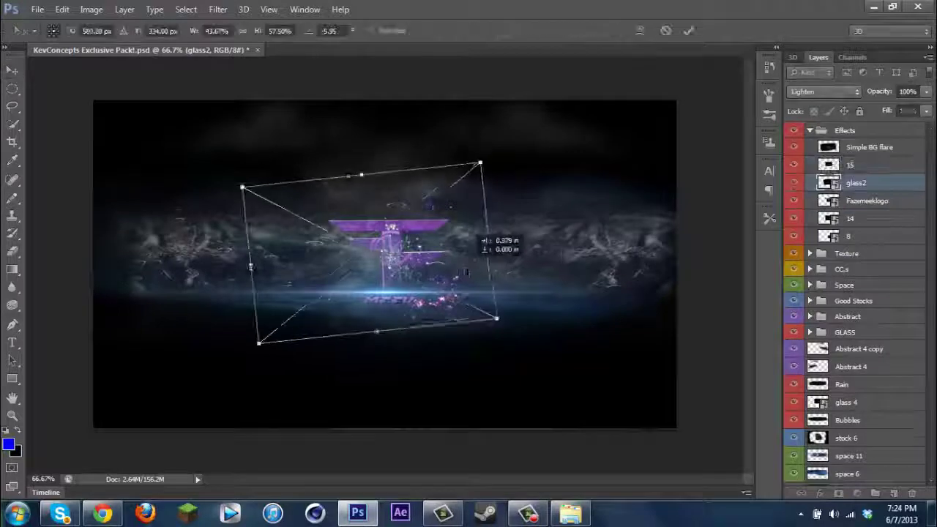
scroll(866, 437, "down", 2)
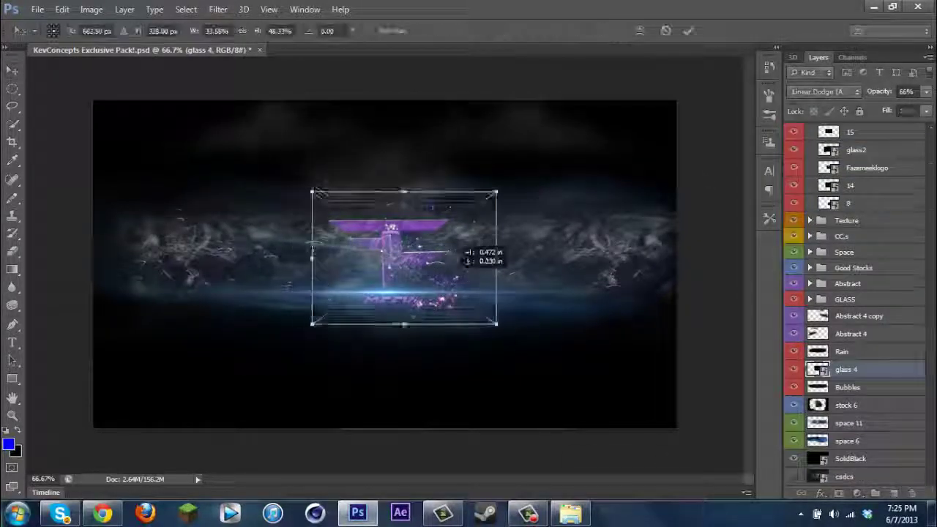
Browse the EE's HUGE GFX PACK stock into the EPIC Lights folder.
left_click(571, 512)
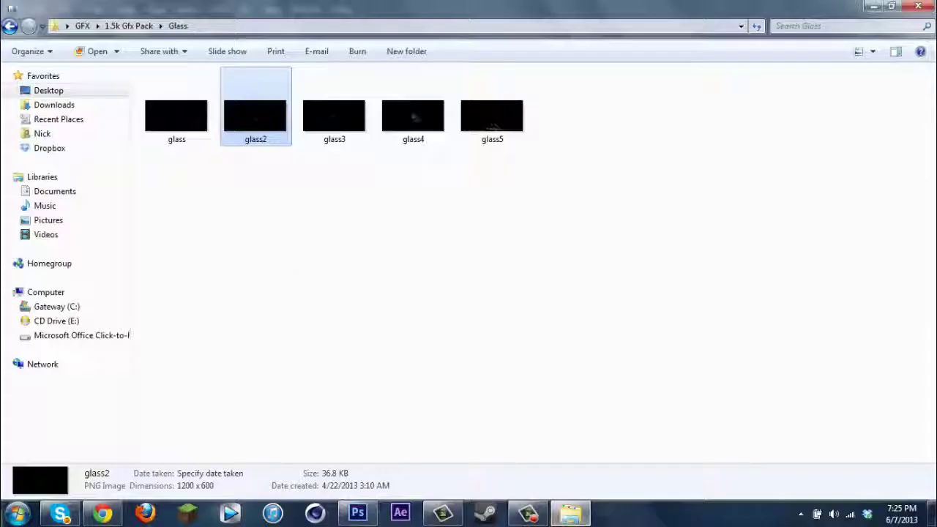
left_click(9, 25)
double_click(188, 132)
scroll(513, 264, "down", 2)
scroll(527, 263, "down", 2)
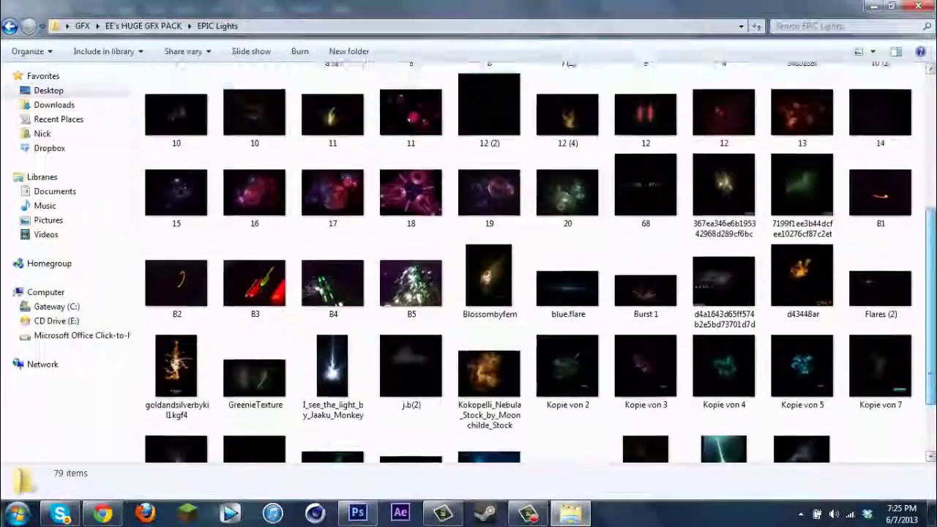
scroll(528, 263, "up", 2)
Add light 8, scaled to about a fifth over the logo, then light 6 (2).
left_click_drag(489, 146, 385, 265)
left_click_drag(163, 102, 450, 351)
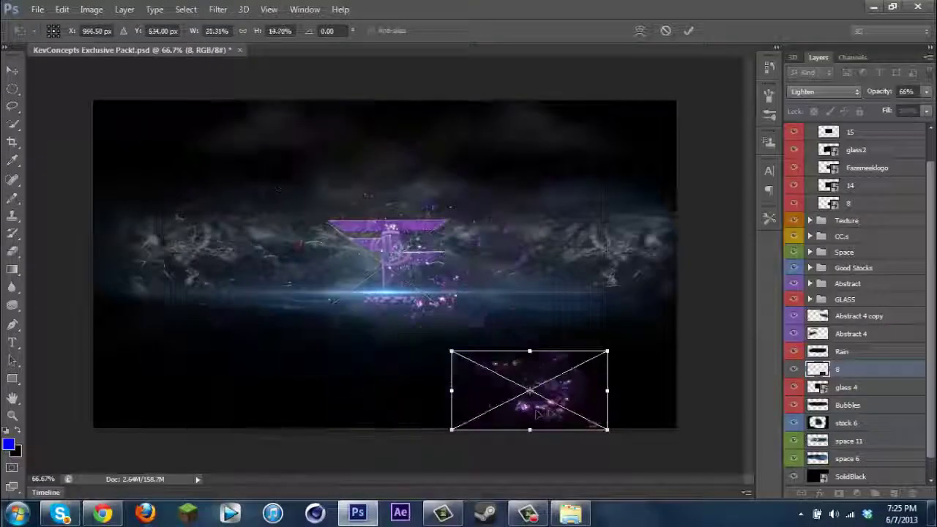
left_click_drag(542, 412, 353, 299)
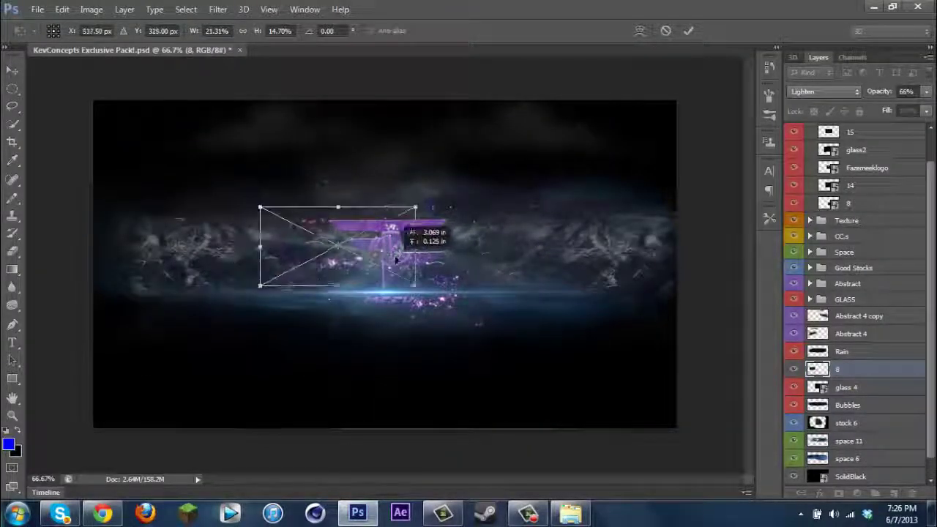
left_click(689, 31)
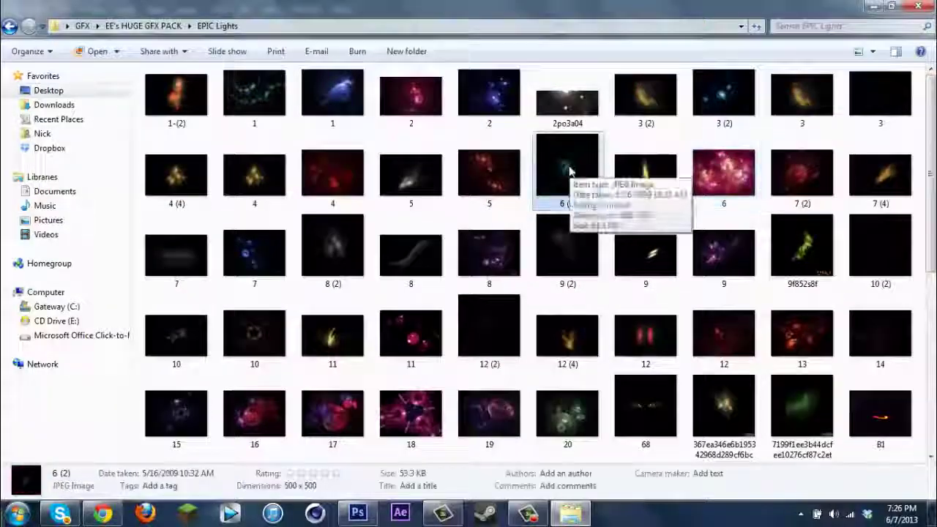
left_click_drag(568, 168, 512, 264)
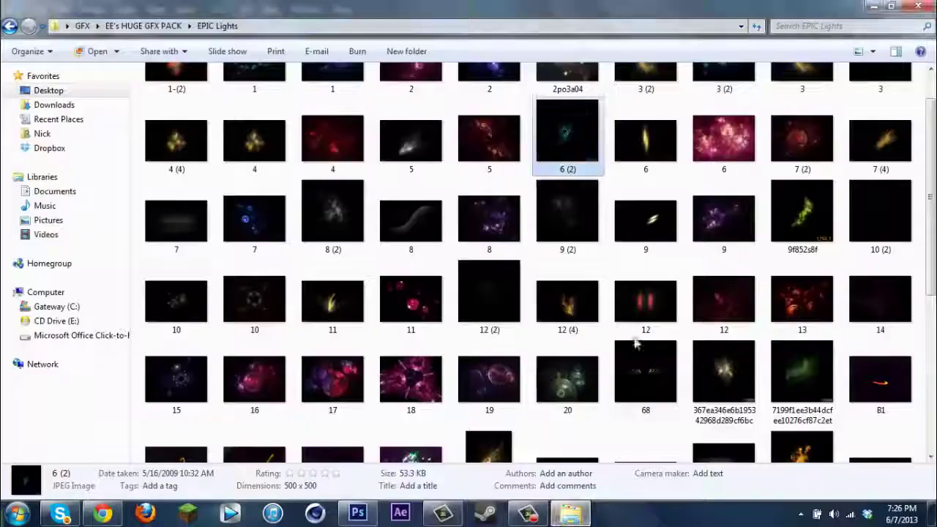
left_click_drag(880, 263, 385, 380)
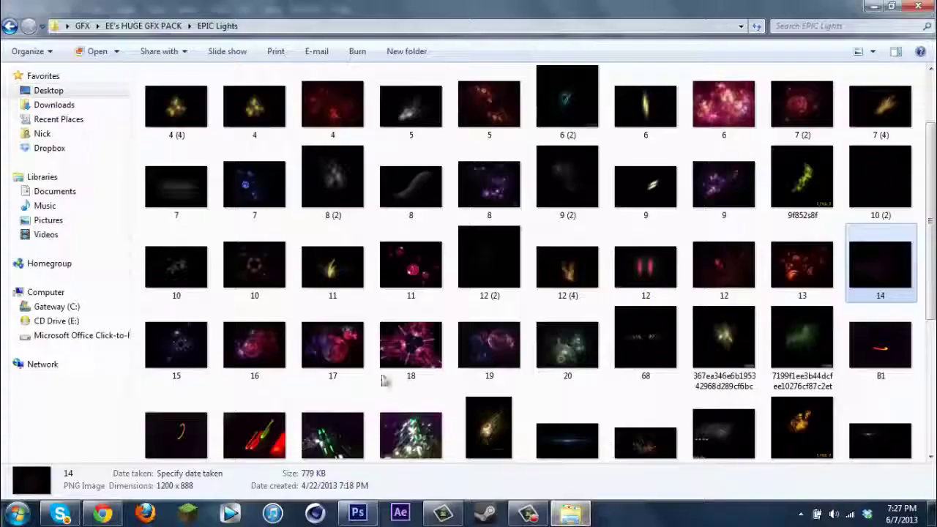
Place light 9 in the banner's lower left and add a duplicate copy.
mouse_move(724, 183)
left_mouse_down()
mouse_move(386, 276)
mouse_move(249, 355)
mouse_move(234, 260)
mouse_move(545, 271)
mouse_move(552, 253)
mouse_move(556, 275)
left_mouse_up()
key("ctrl+j")
key("ctrl+t")
key("Return")
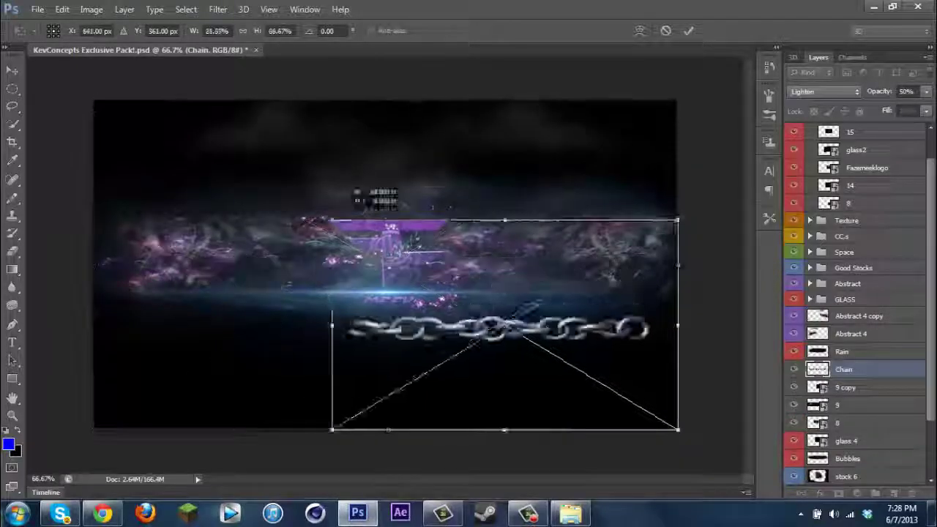
Distort, rotate and scale the first chain across the logo at 75% opacity, Lighten.
left_click(421, 171)
left_click_drag(482, 325, 412, 254)
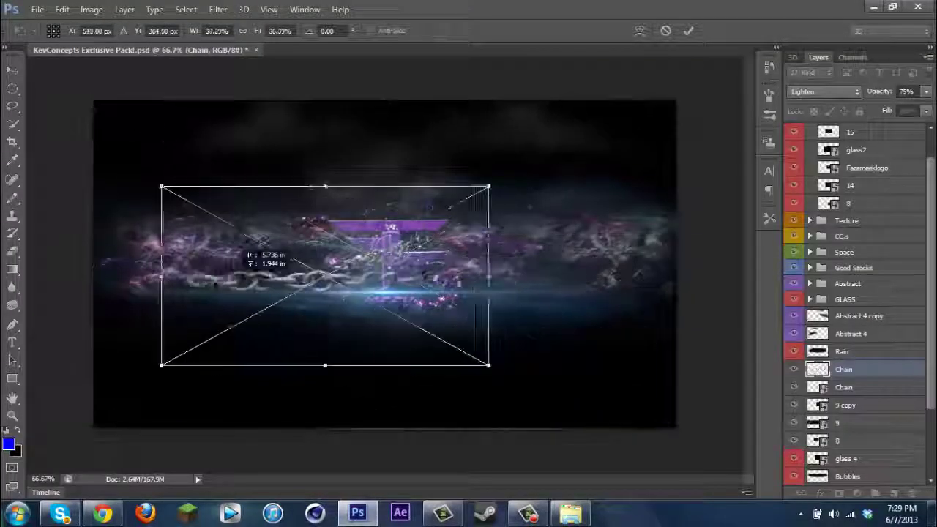
left_click_drag(368, 234, 285, 257)
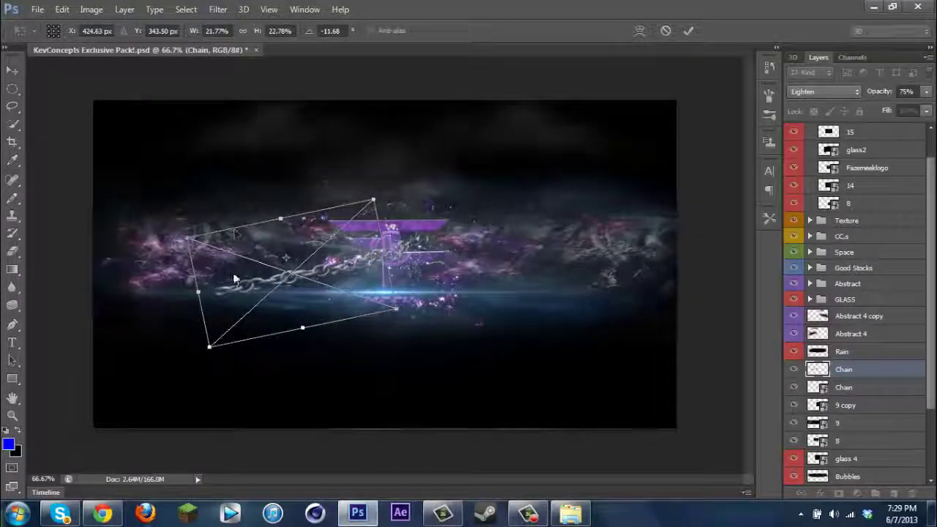
left_click_drag(391, 307, 382, 311)
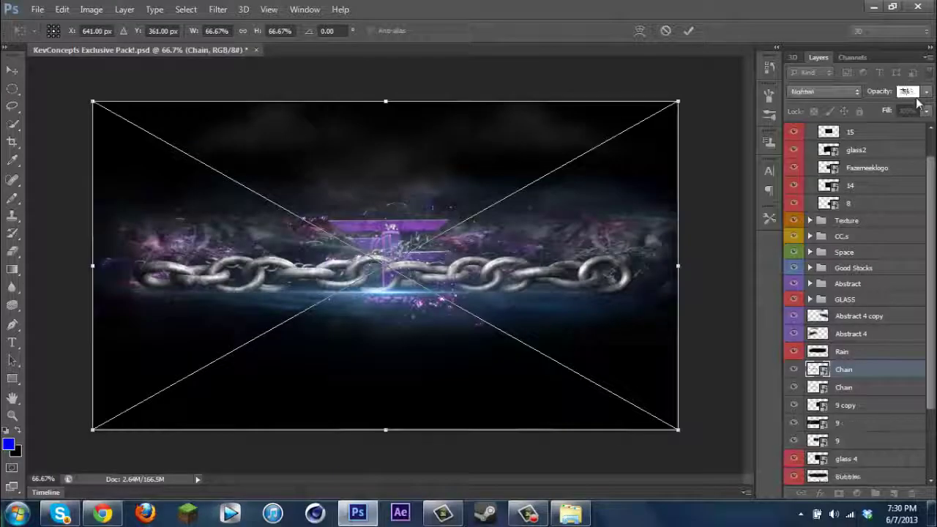
type("5")
left_click(825, 91)
left_click(798, 148)
left_click_drag(93, 102, 560, 329)
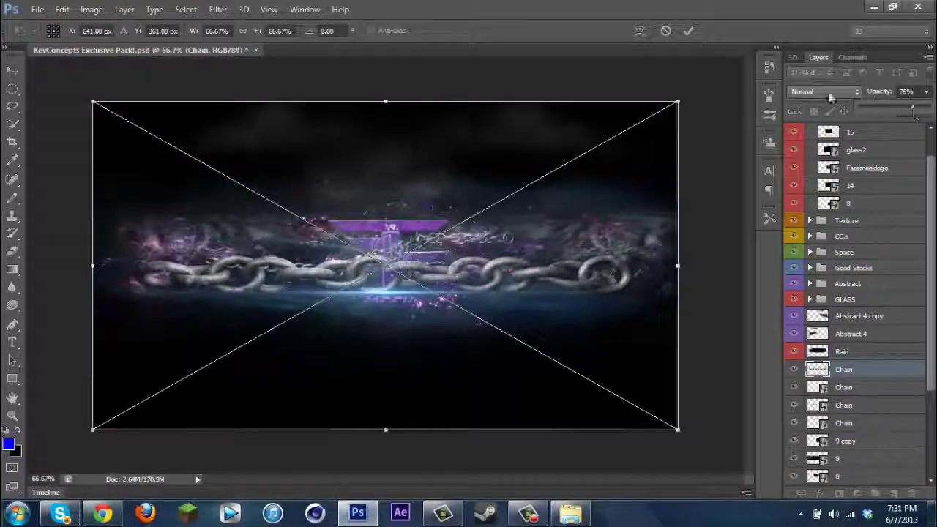
Add a second, smaller chain toward the bottom-right using Lighten blend mode.
mouse_move(93, 102)
left_mouse_down()
mouse_move(430, 225)
mouse_move(448, 317)
mouse_move(439, 315)
left_mouse_up()
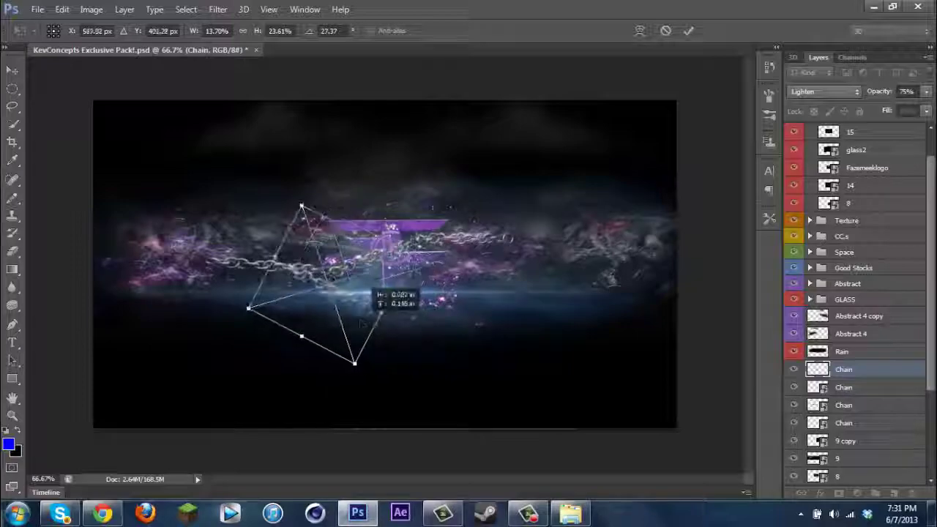
key("Return")
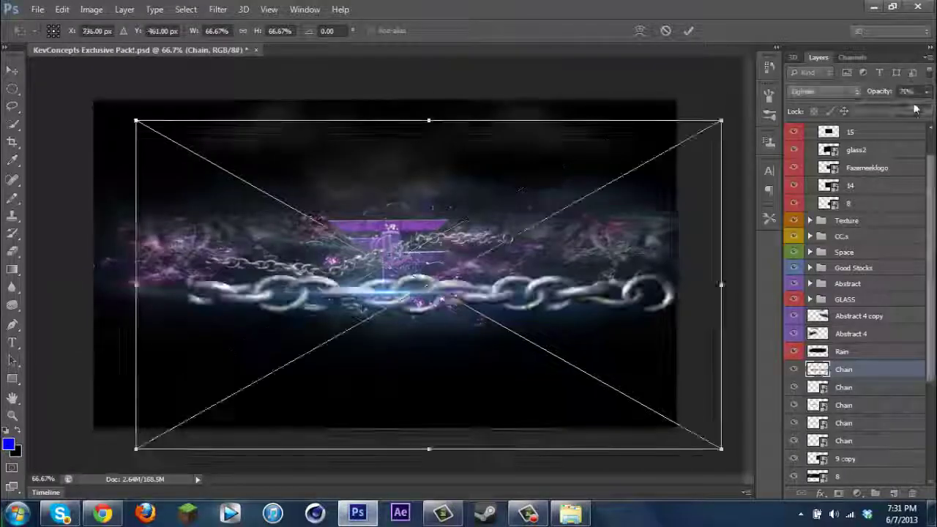
left_click(825, 90)
left_click(800, 204)
left_click_drag(136, 121, 602, 335)
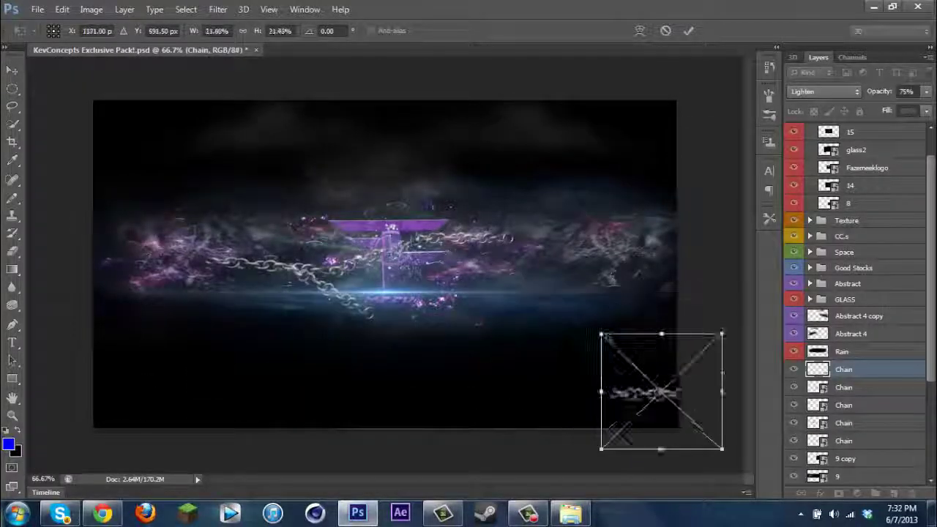
right_click(435, 92)
left_click(448, 100)
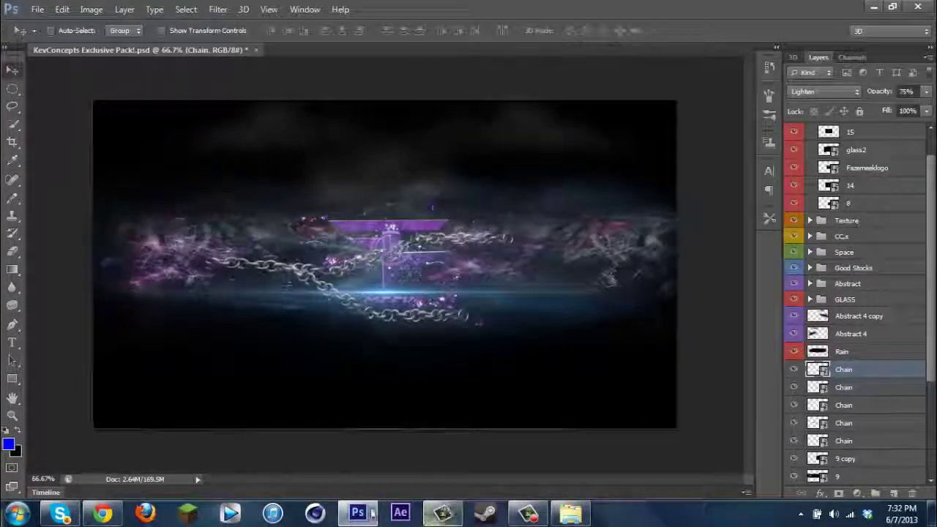
Shrink another chain and rotate it to hang beside the logo.
left_click_drag(93, 102, 498, 251)
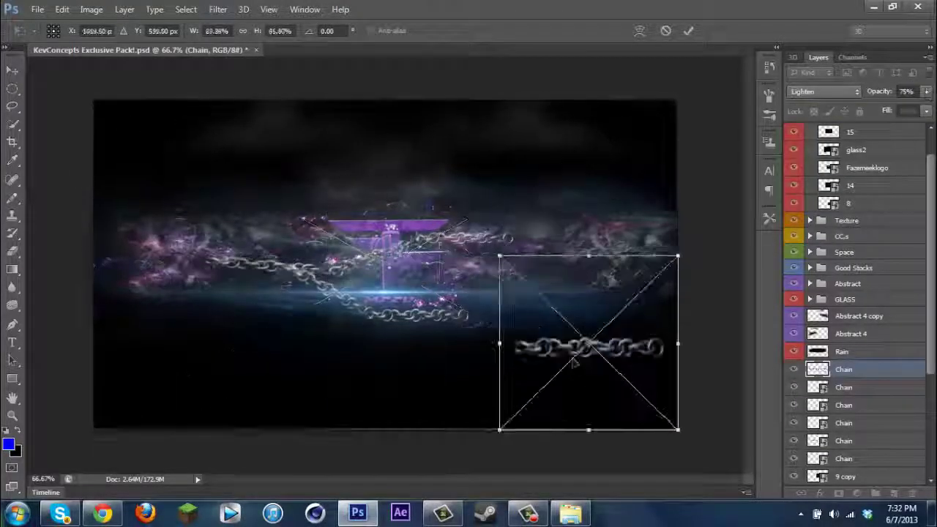
right_click(564, 115)
left_click(555, 173)
mouse_move(556, 176)
left_mouse_down()
mouse_move(608, 480)
mouse_move(502, 314)
left_mouse_up()
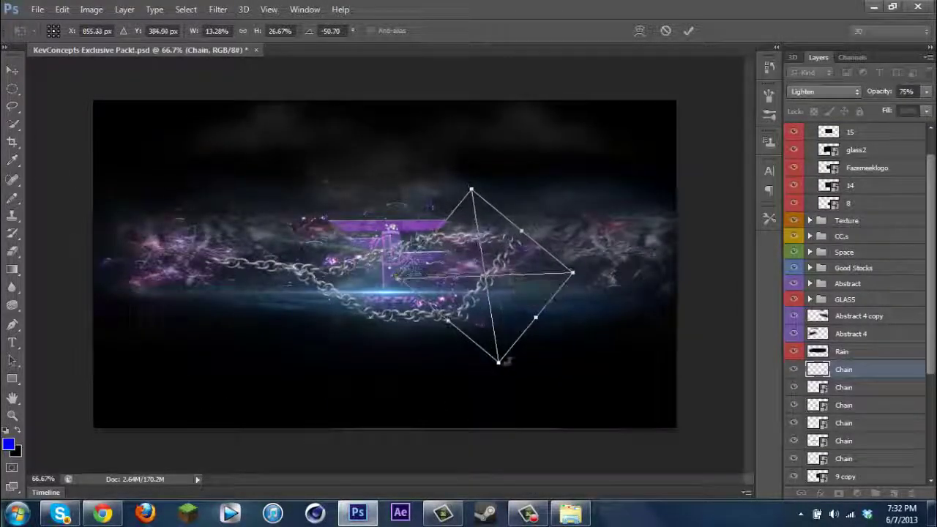
key("Return")
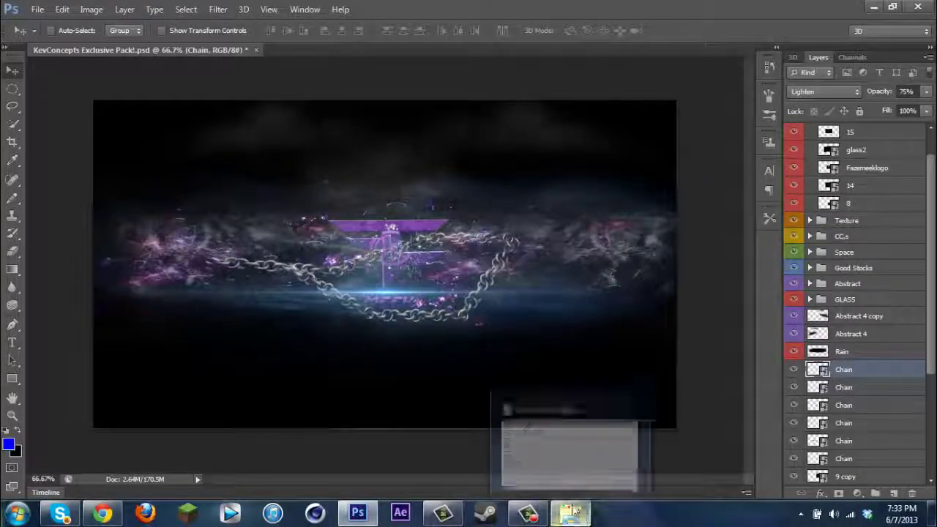
Save the banner for web as a 2560×1440 PNG-24 image.
key("ctrl+alt+shift+s")
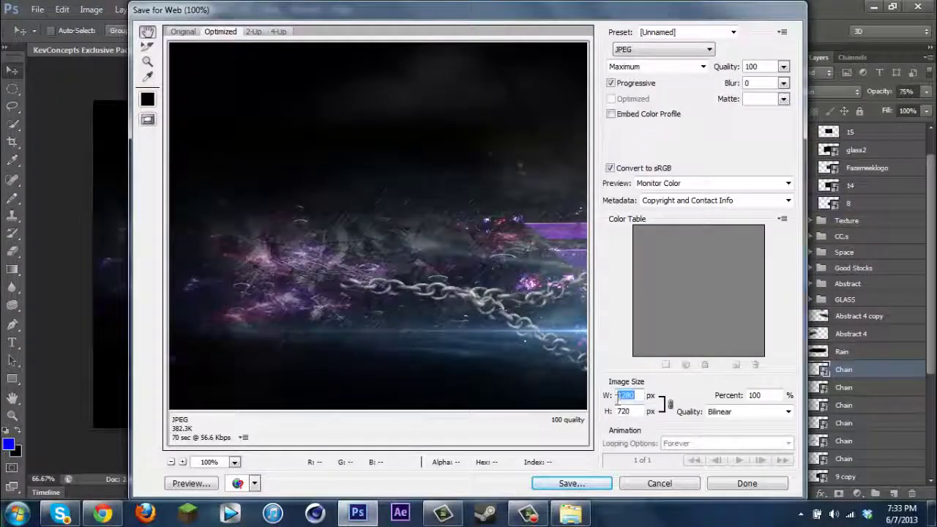
type("2120")
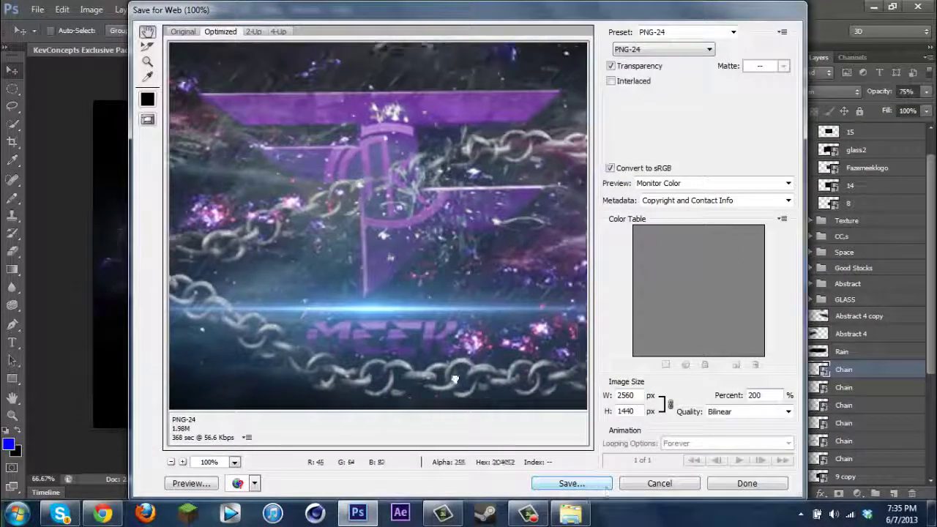
left_click(570, 484)
key("Return")
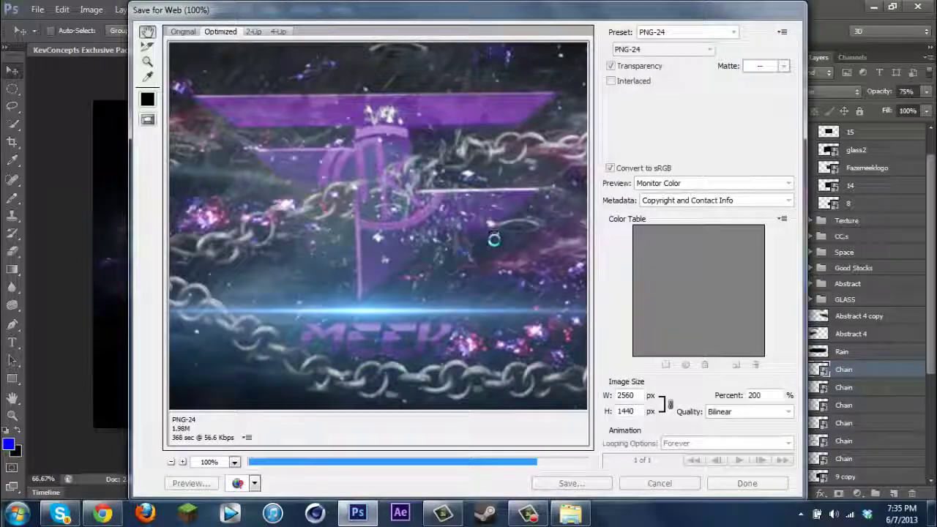